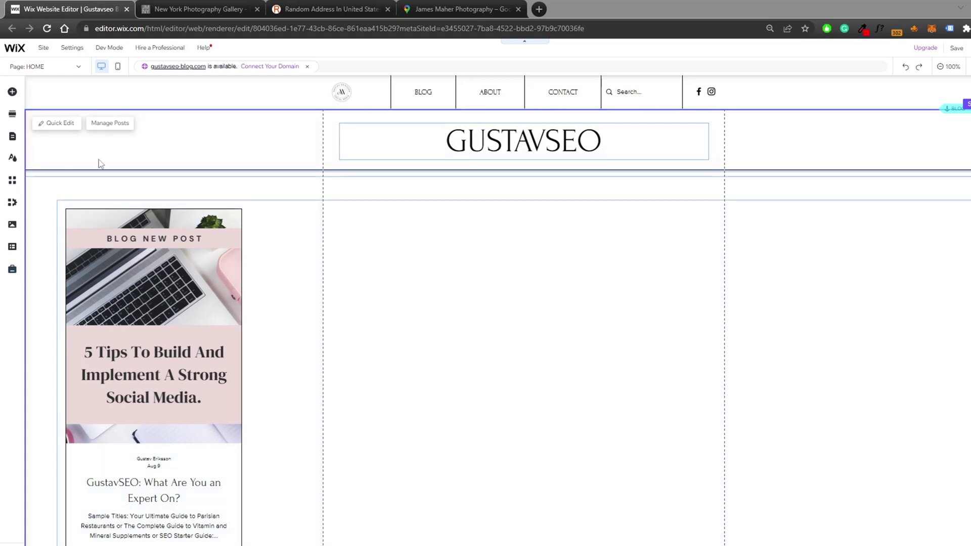
- Open the advanced SEO settings of the HOME page
{"action": "left_click", "coordinate": [12, 141]}
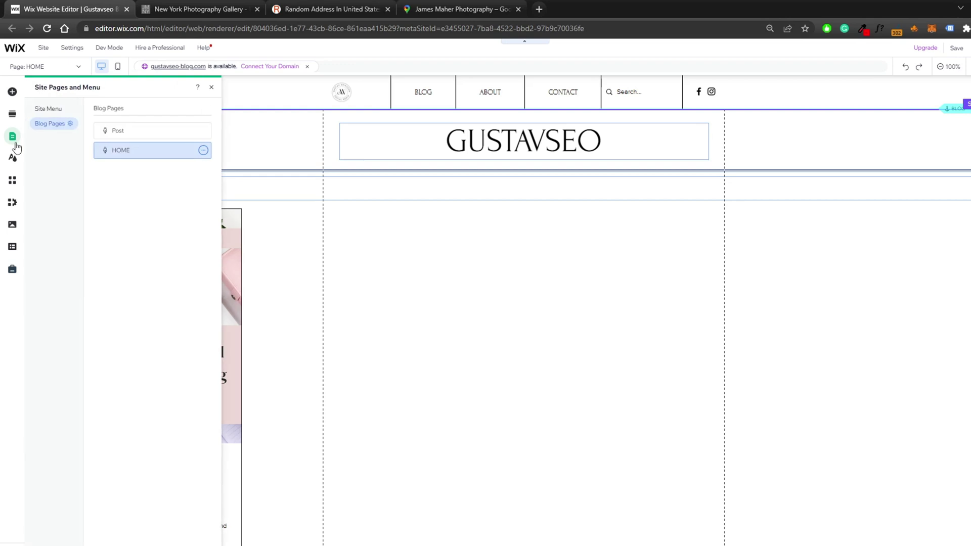
{"action": "left_click", "coordinate": [204, 151]}
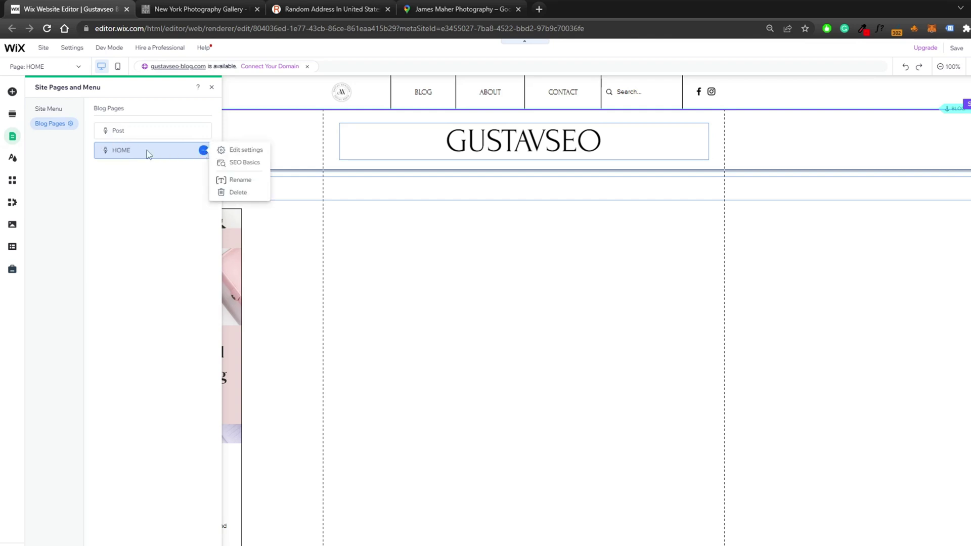
{"action": "left_click", "coordinate": [236, 164]}
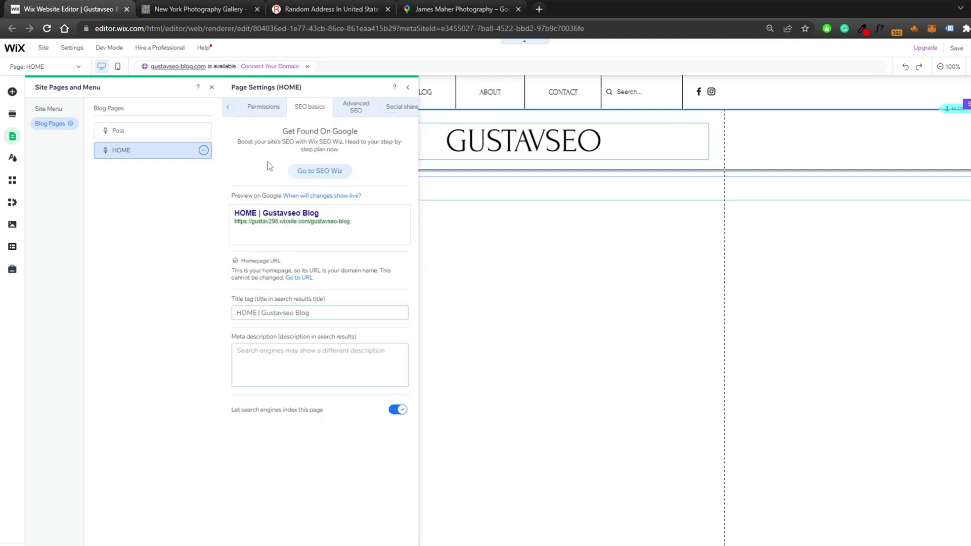
{"action": "left_click", "coordinate": [354, 109]}
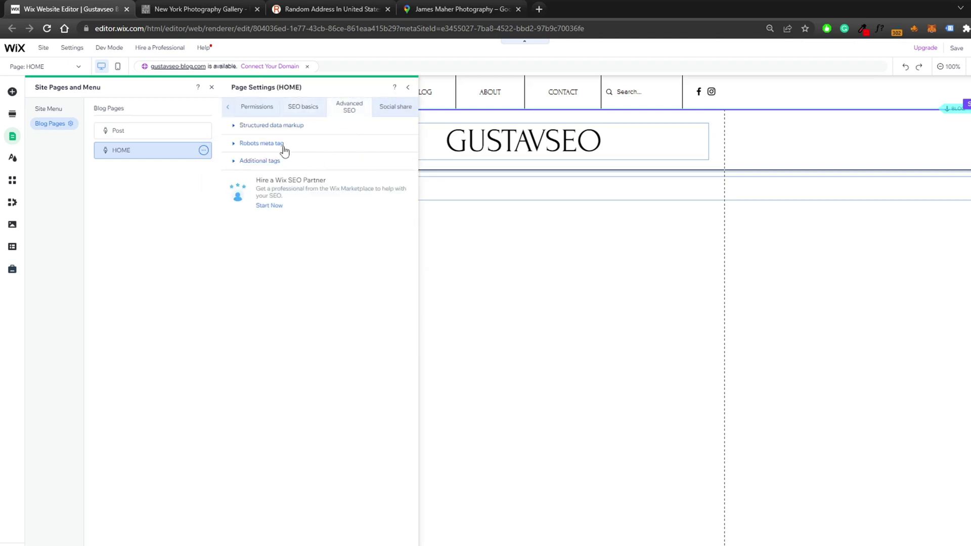
- Start adding a new structured data markup to the HOME page and go to the linked external markup generator
{"action": "left_click", "coordinate": [252, 131]}
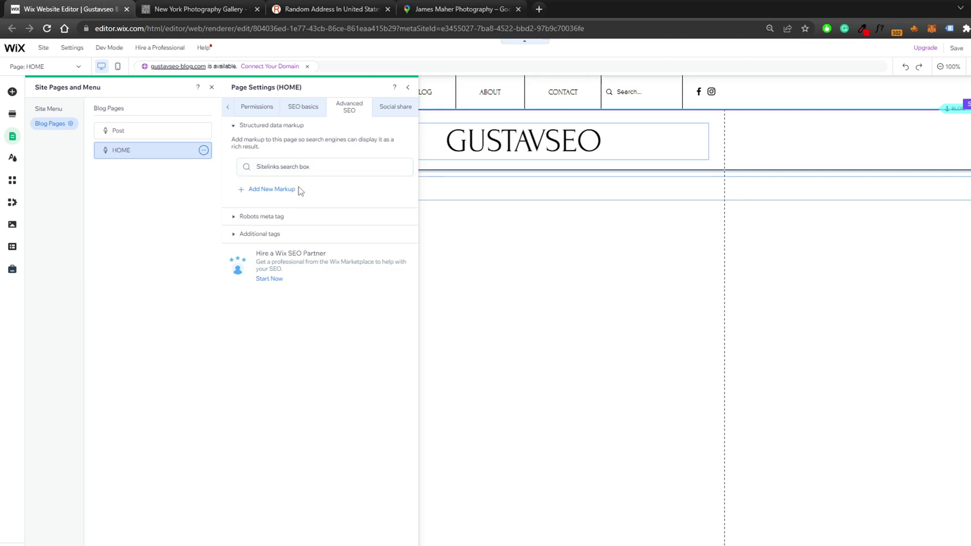
{"action": "left_click", "coordinate": [260, 192]}
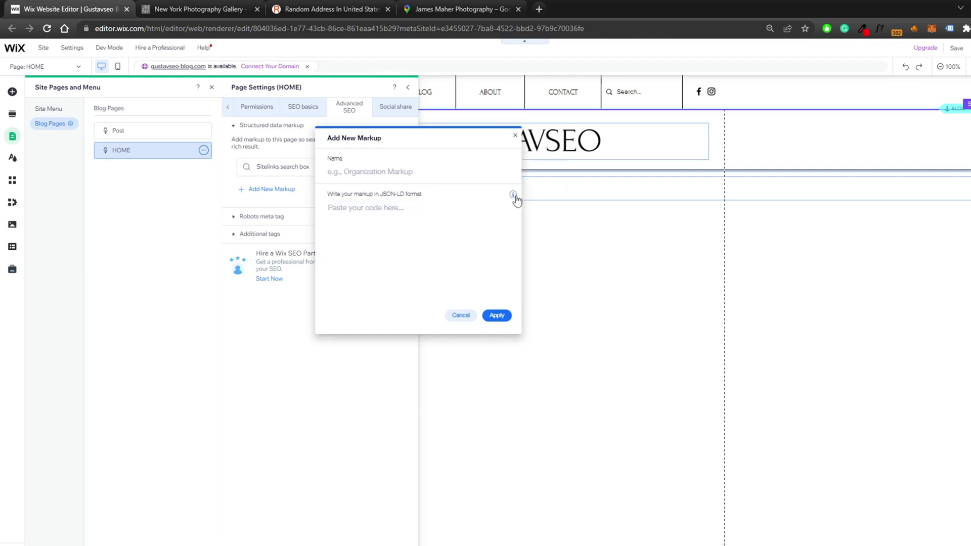
{"action": "mouse_move", "coordinate": [513, 196]}
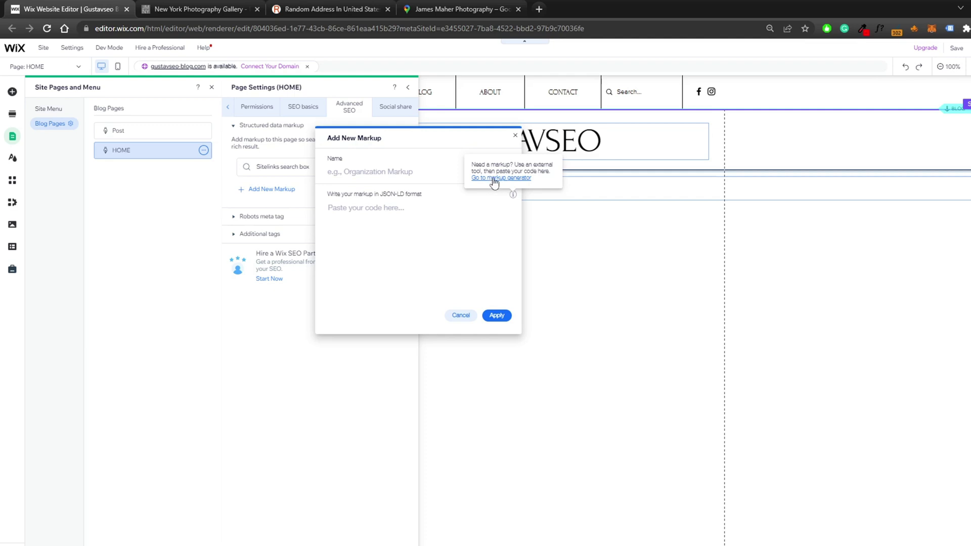
{"action": "left_click", "coordinate": [495, 178]}
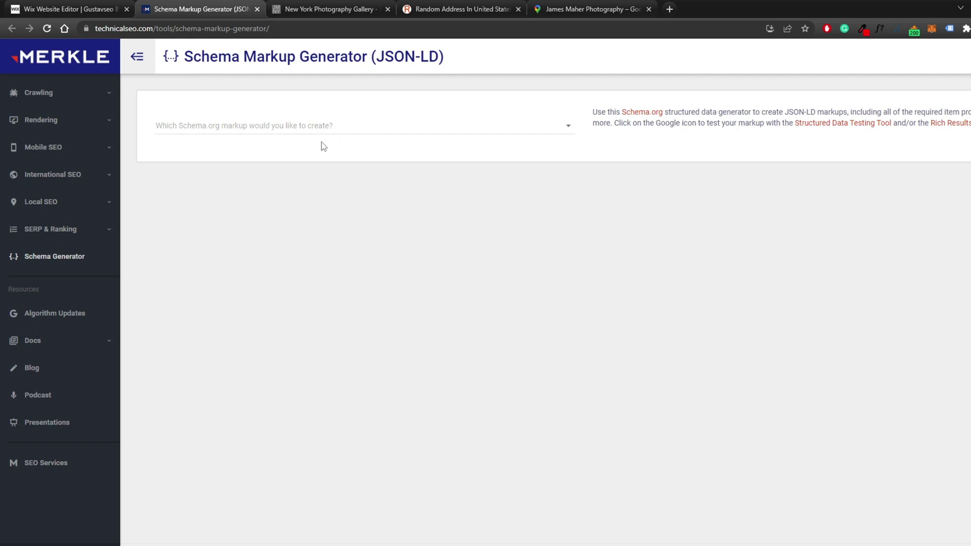
- Look through the Schema.org markup types offered by the generator, from Article to Website
{"action": "left_click", "coordinate": [295, 126]}
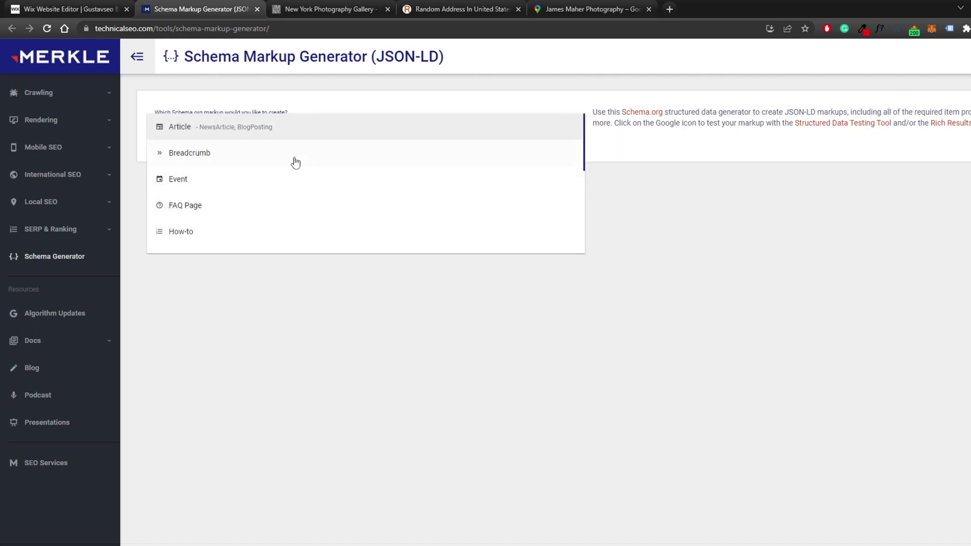
{"action": "scroll", "coordinate": [255, 178], "scroll_direction": "down", "scroll_amount": 3}
{"action": "scroll", "coordinate": [275, 177], "scroll_direction": "up", "scroll_amount": 3}
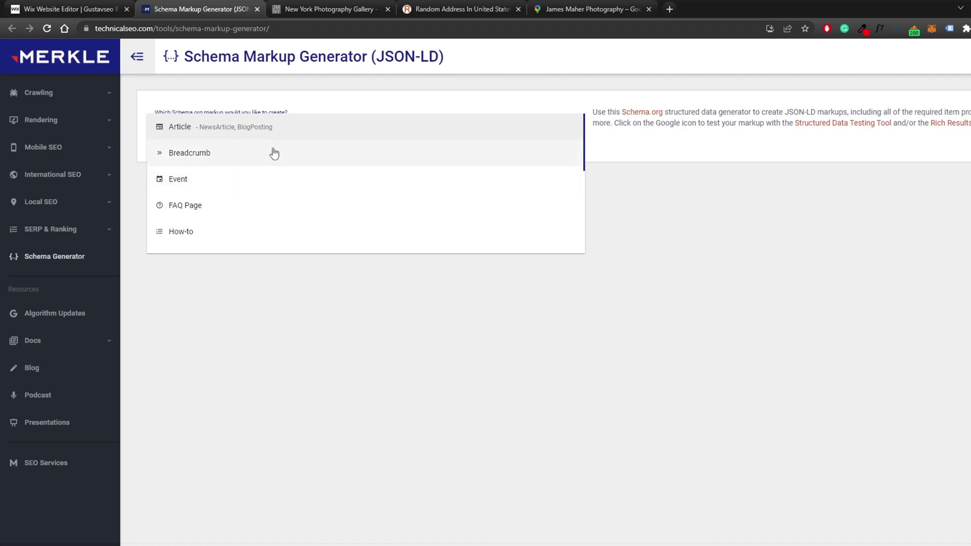
{"action": "scroll", "coordinate": [238, 193], "scroll_direction": "down", "scroll_amount": 2}
{"action": "scroll", "coordinate": [223, 174], "scroll_direction": "up", "scroll_amount": 2}
{"action": "scroll", "coordinate": [203, 173], "scroll_direction": "down", "scroll_amount": 1}
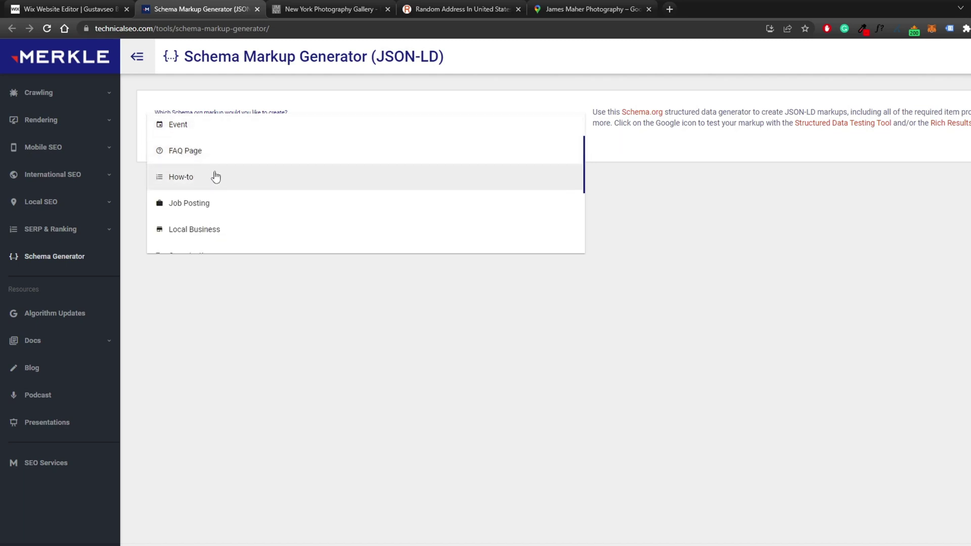
{"action": "scroll", "coordinate": [202, 167], "scroll_direction": "down", "scroll_amount": 1}
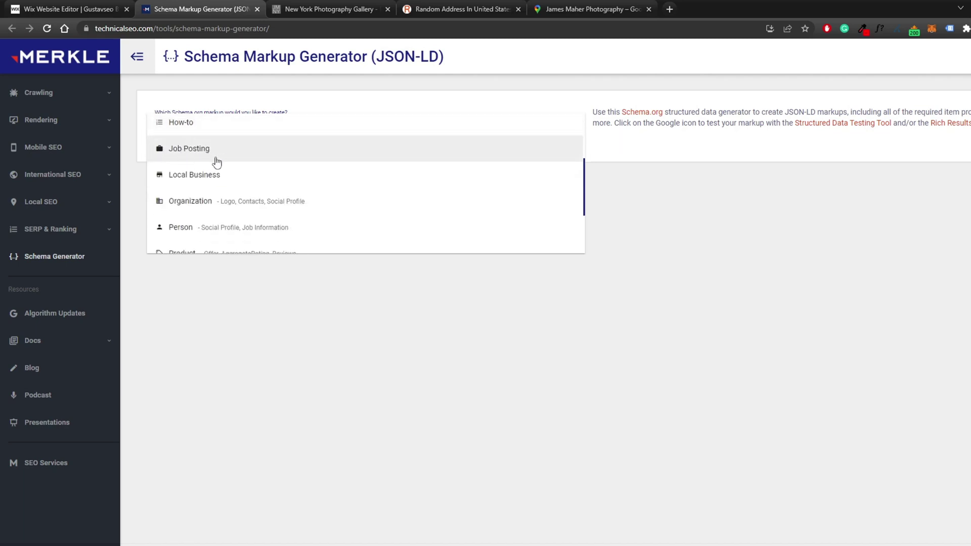
{"action": "scroll", "coordinate": [207, 154], "scroll_direction": "down", "scroll_amount": 1}
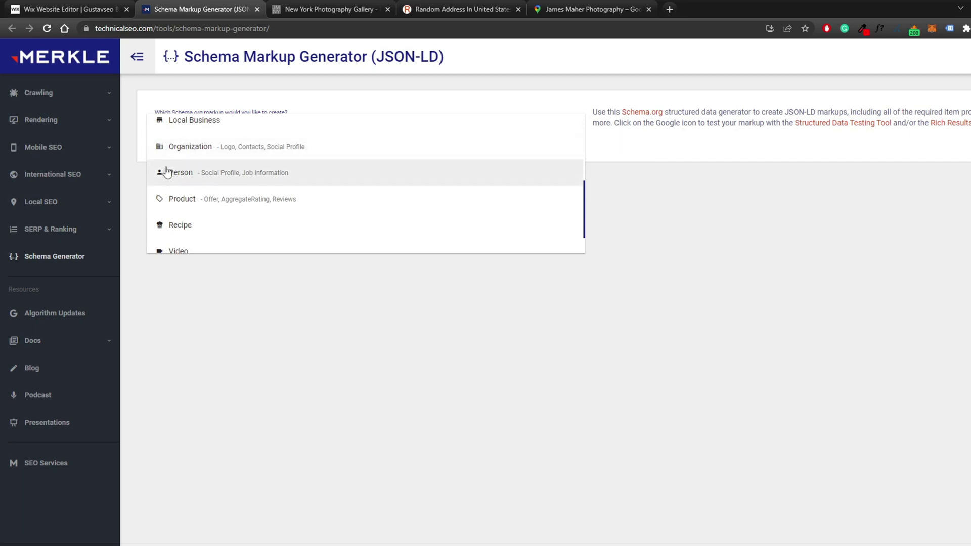
{"action": "scroll", "coordinate": [224, 203], "scroll_direction": "down", "scroll_amount": 1}
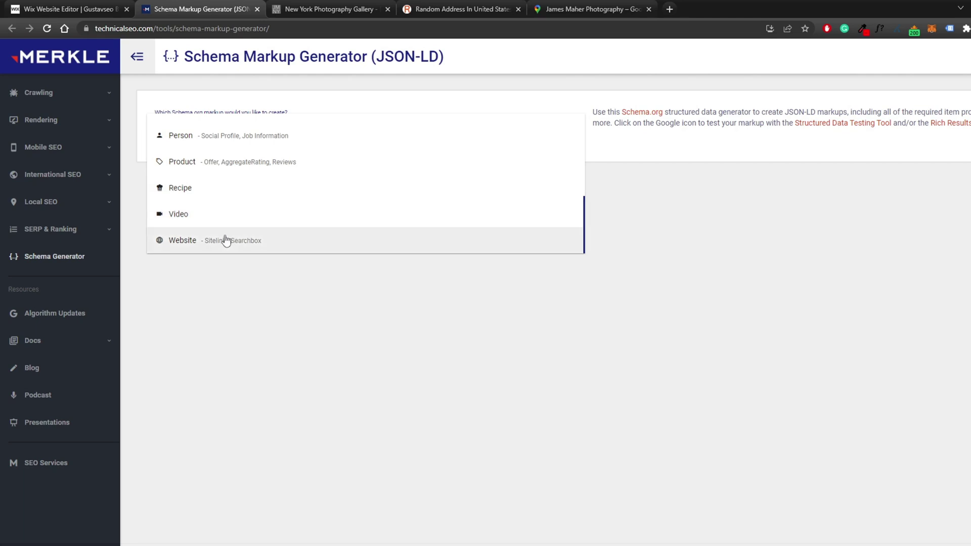
- Choose Local Business as the Schema.org markup to create
{"action": "scroll", "coordinate": [218, 242], "scroll_direction": "up", "scroll_amount": 1}
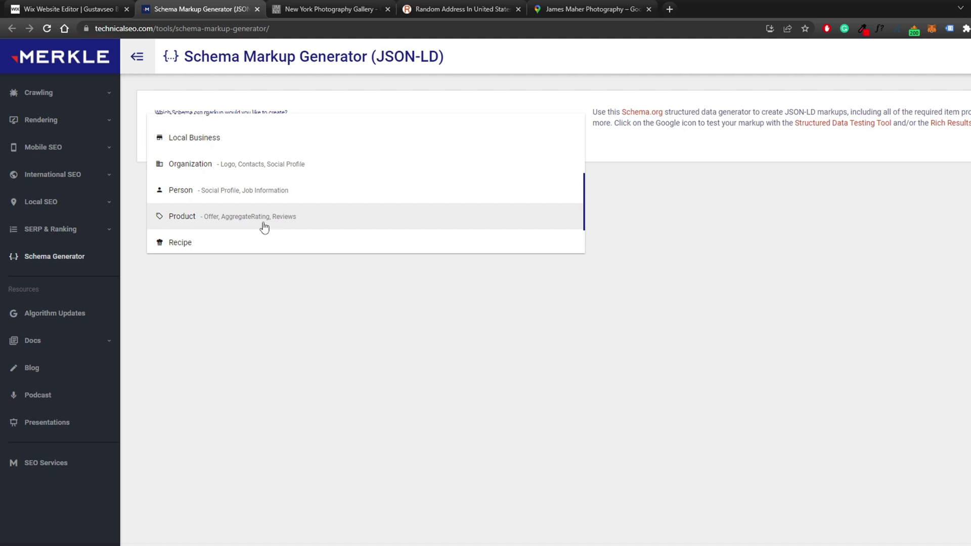
{"action": "scroll", "coordinate": [276, 192], "scroll_direction": "up", "scroll_amount": 1}
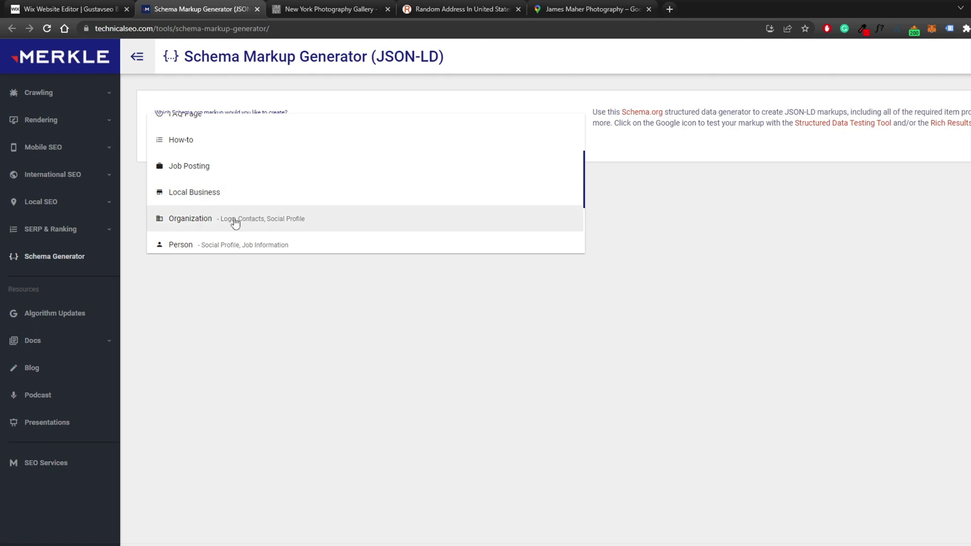
{"action": "scroll", "coordinate": [263, 220], "scroll_direction": "down", "scroll_amount": 1}
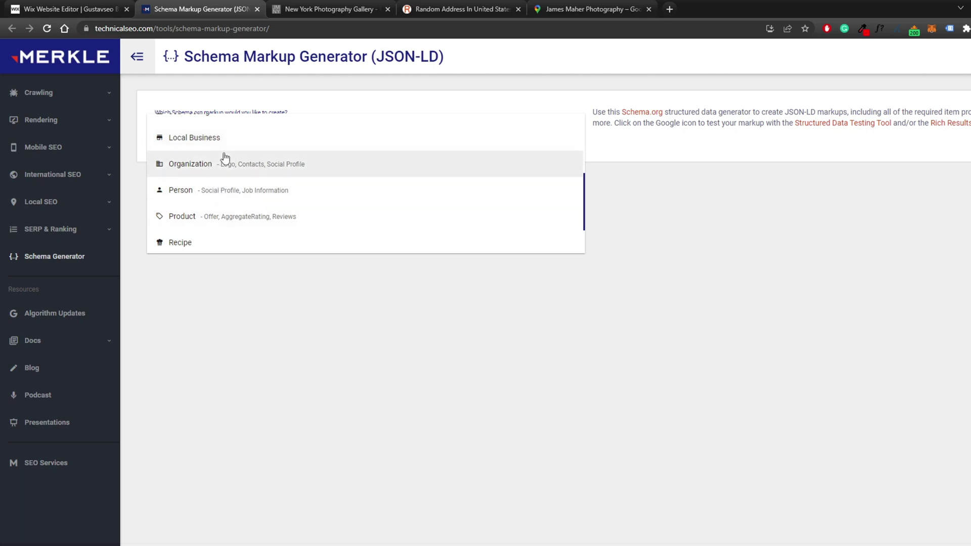
{"action": "scroll", "coordinate": [225, 153], "scroll_direction": "up", "scroll_amount": 1}
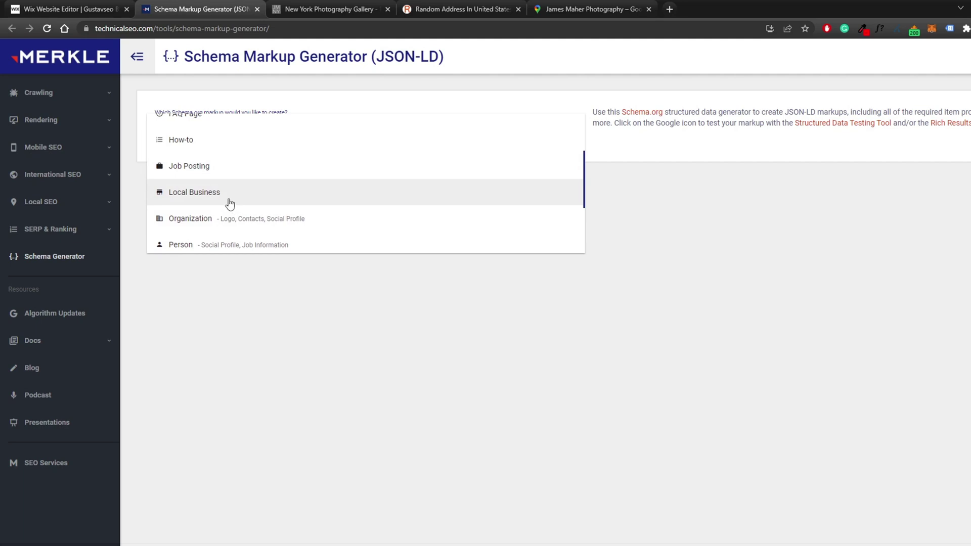
{"action": "left_click", "coordinate": [229, 204]}
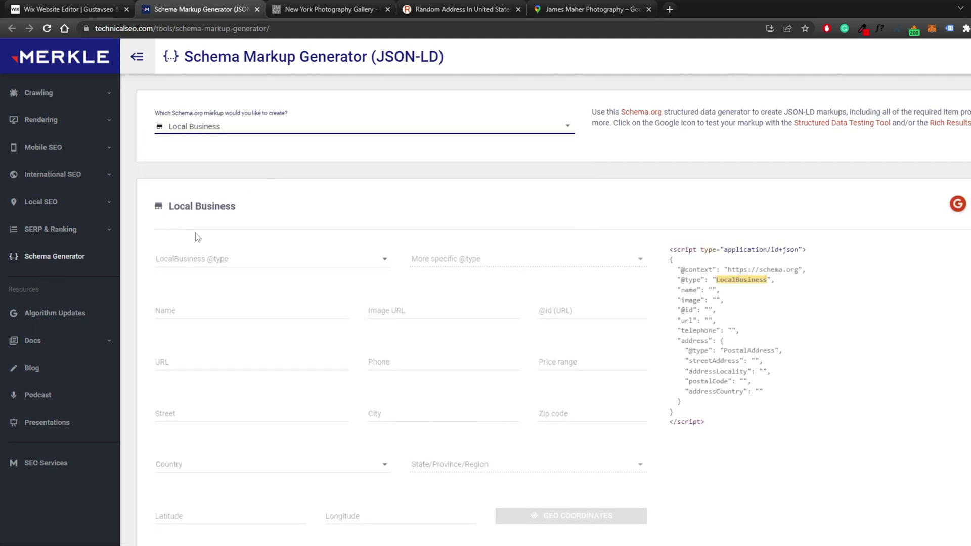
{"action": "scroll", "coordinate": [225, 263], "scroll_direction": "down", "scroll_amount": 1}
{"action": "left_click", "coordinate": [201, 207]}
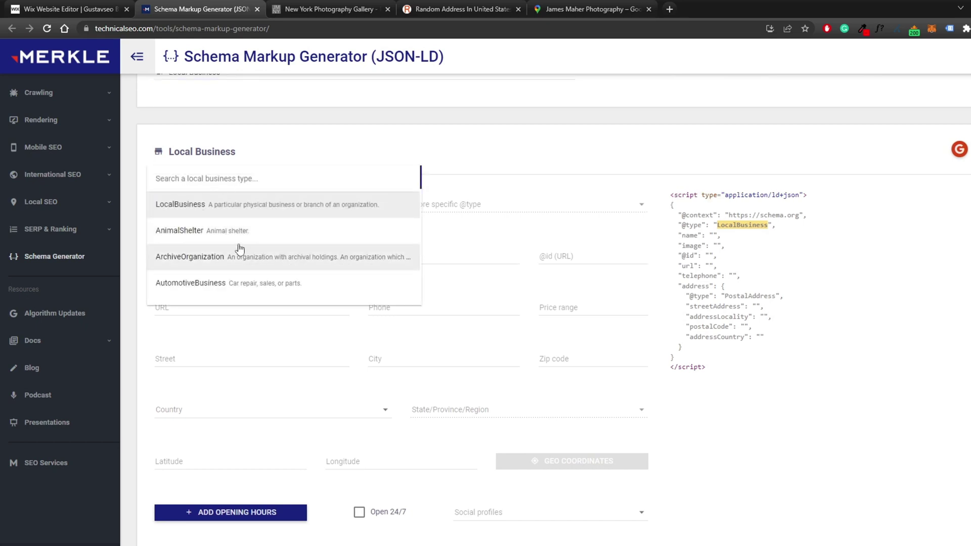
{"action": "scroll", "coordinate": [240, 251], "scroll_direction": "down", "scroll_amount": 1}
{"action": "scroll", "coordinate": [227, 249], "scroll_direction": "down", "scroll_amount": 2}
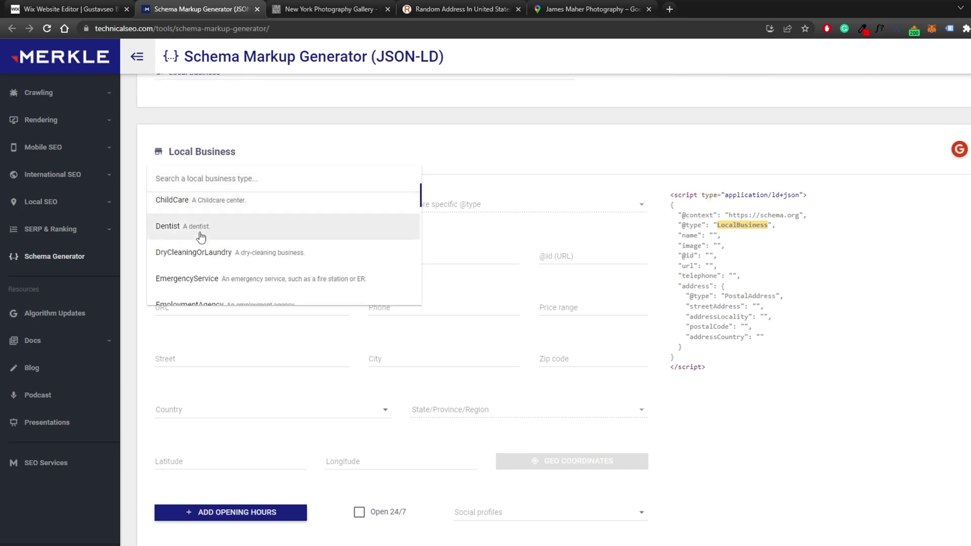
{"action": "scroll", "coordinate": [204, 212], "scroll_direction": "down", "scroll_amount": 8}
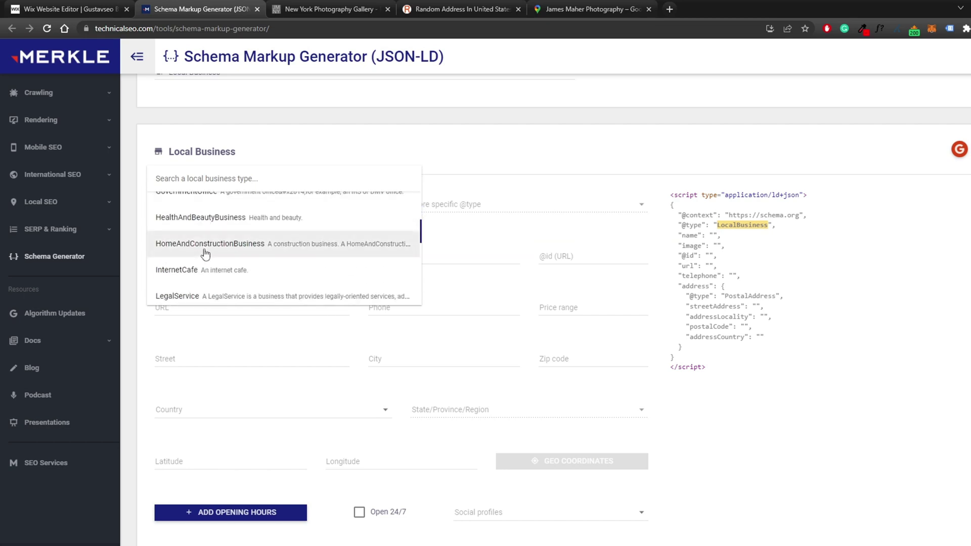
{"action": "scroll", "coordinate": [232, 252], "scroll_direction": "down", "scroll_amount": 2}
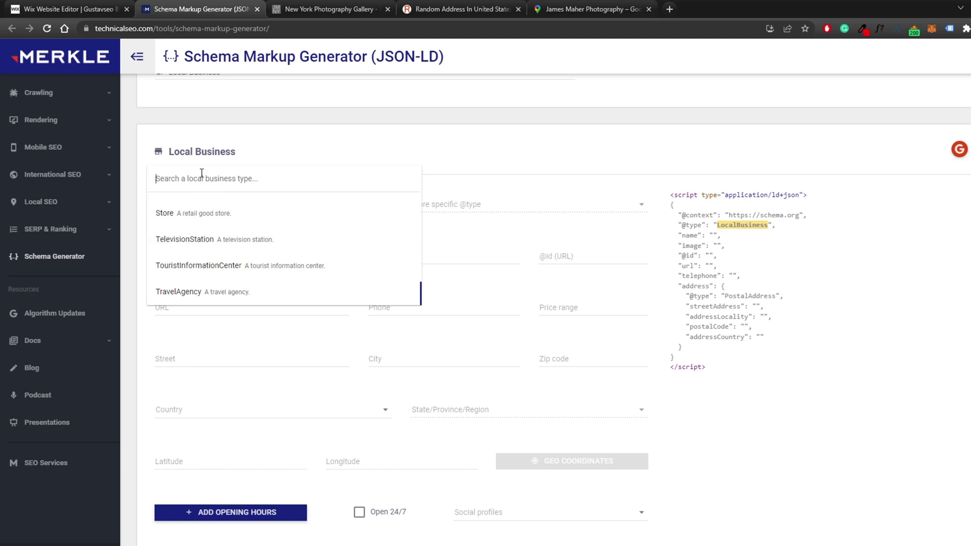
{"action": "type", "text": "pro"}
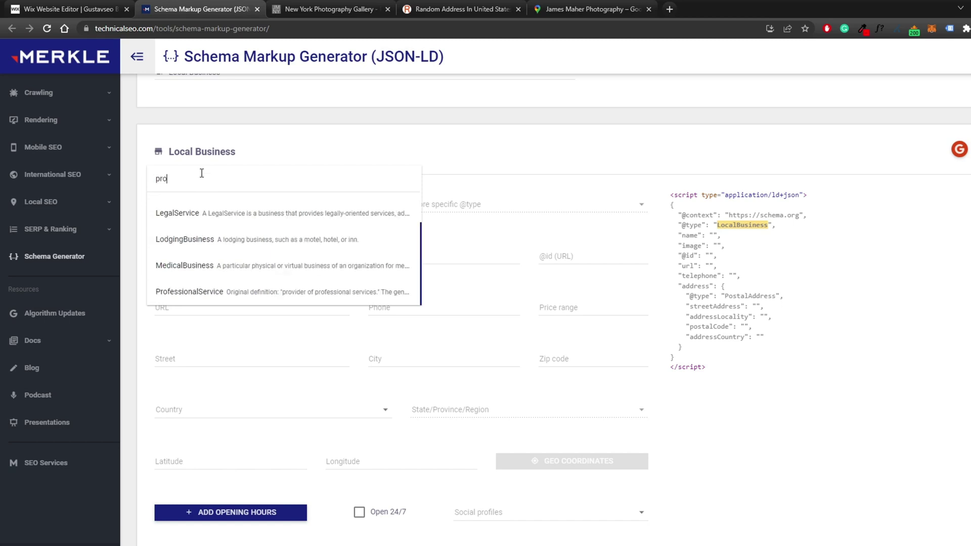
{"action": "type", "text": "f"}
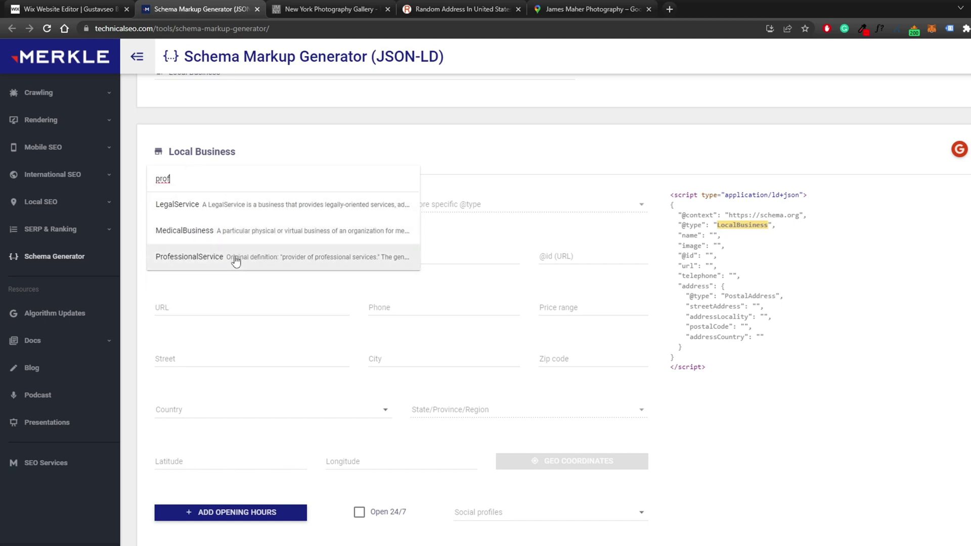
{"action": "left_click", "coordinate": [240, 261]}
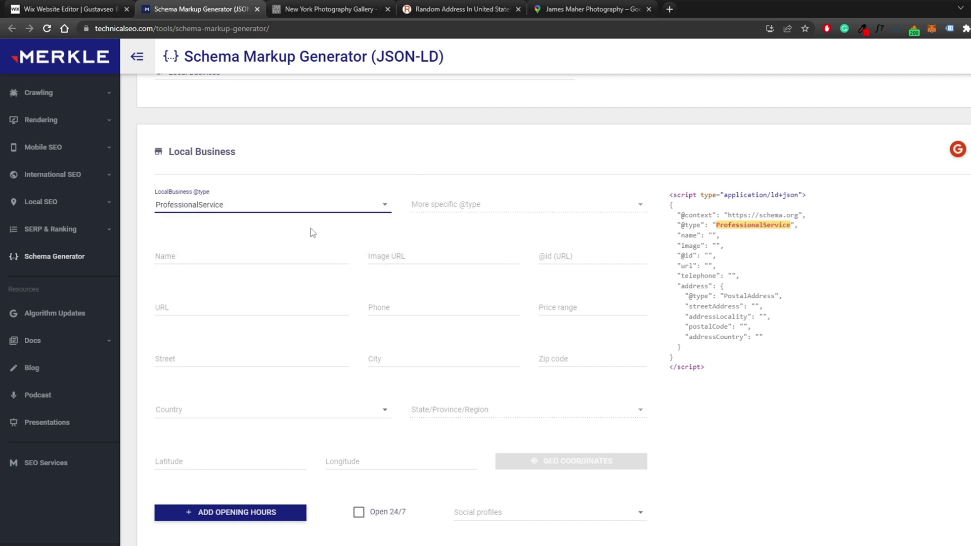
{"action": "left_click", "coordinate": [207, 252]}
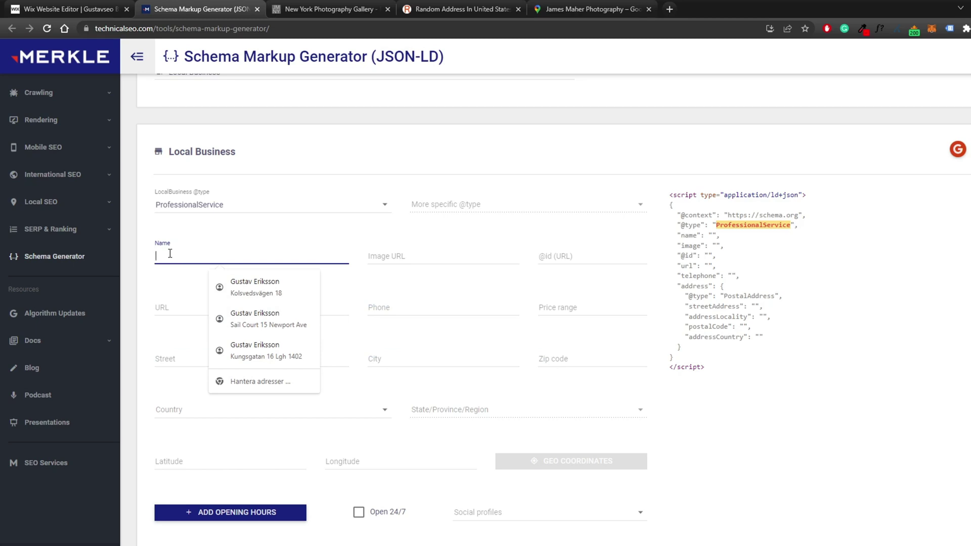
{"action": "type", "text": "Gusta"}
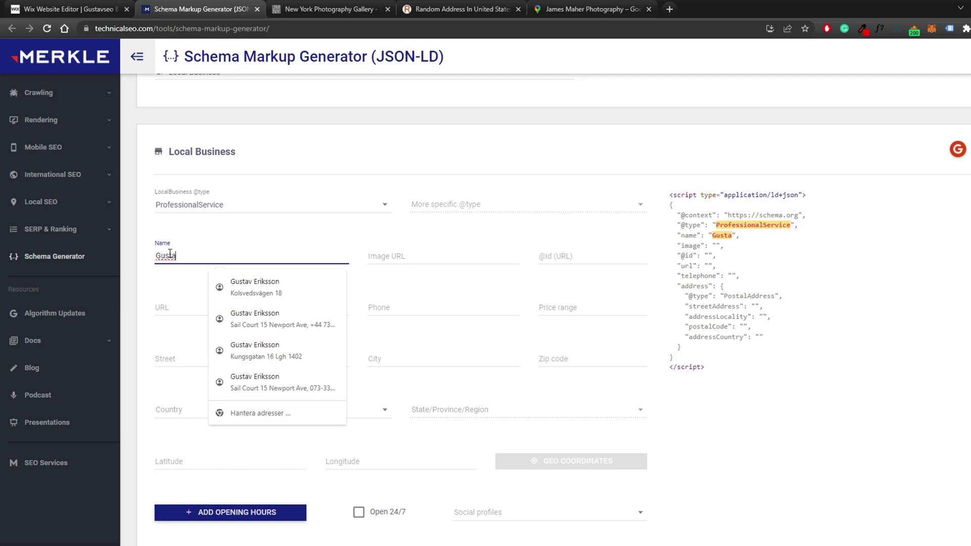
{"action": "type", "text": "v"}
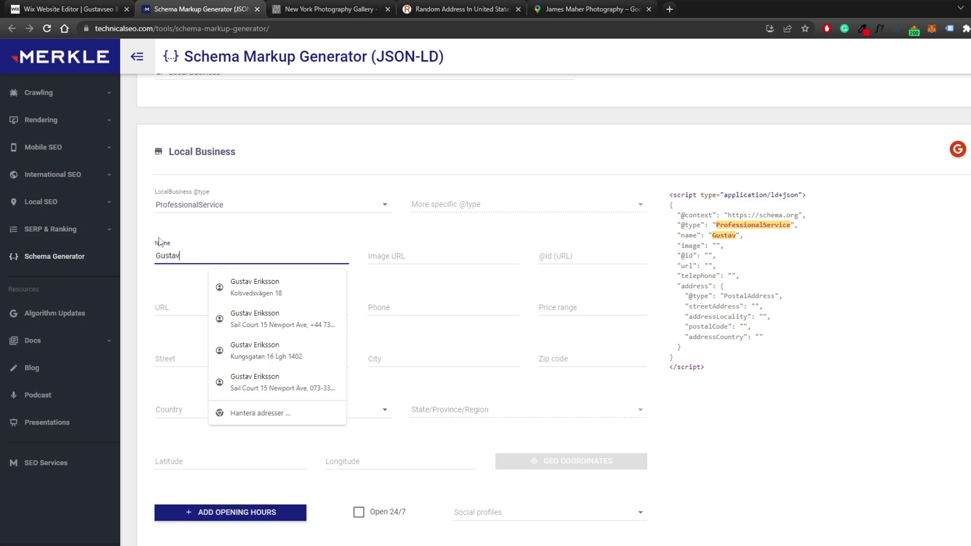
- Copy the business name James Maher Photography from its Google Maps listing and replace the markup generator's Name entry with it
{"action": "left_click", "coordinate": [360, 9]}
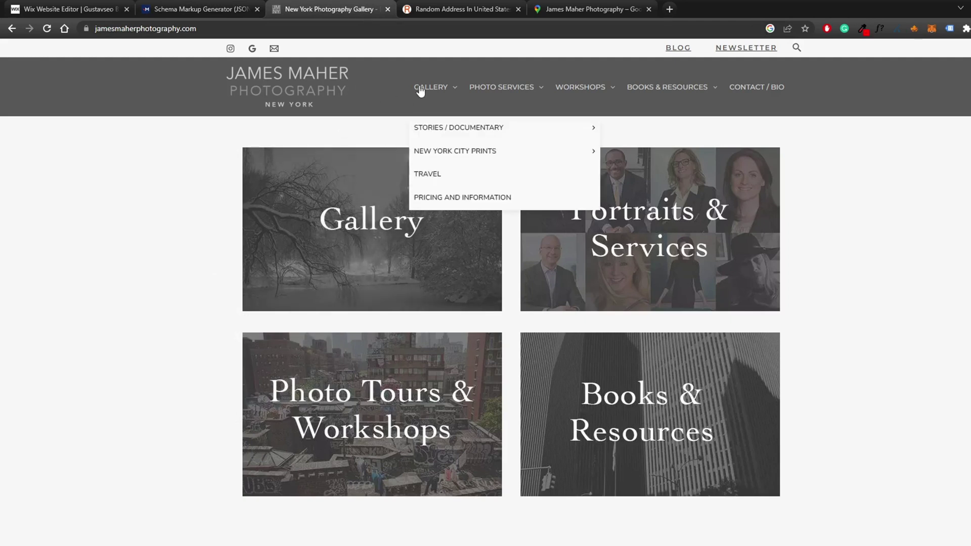
{"action": "left_click", "coordinate": [619, 8]}
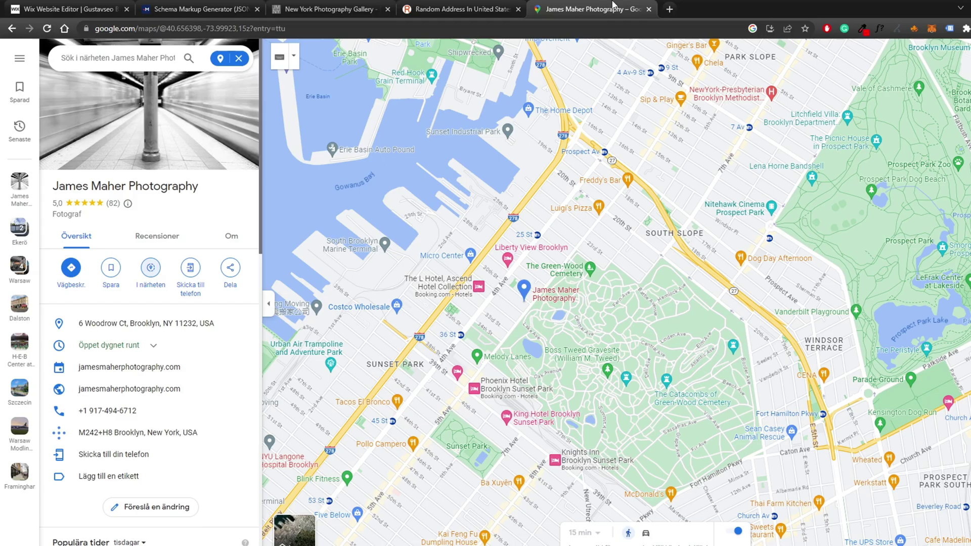
{"action": "triple_click", "coordinate": [115, 185]}
{"action": "right_click", "coordinate": [122, 186]}
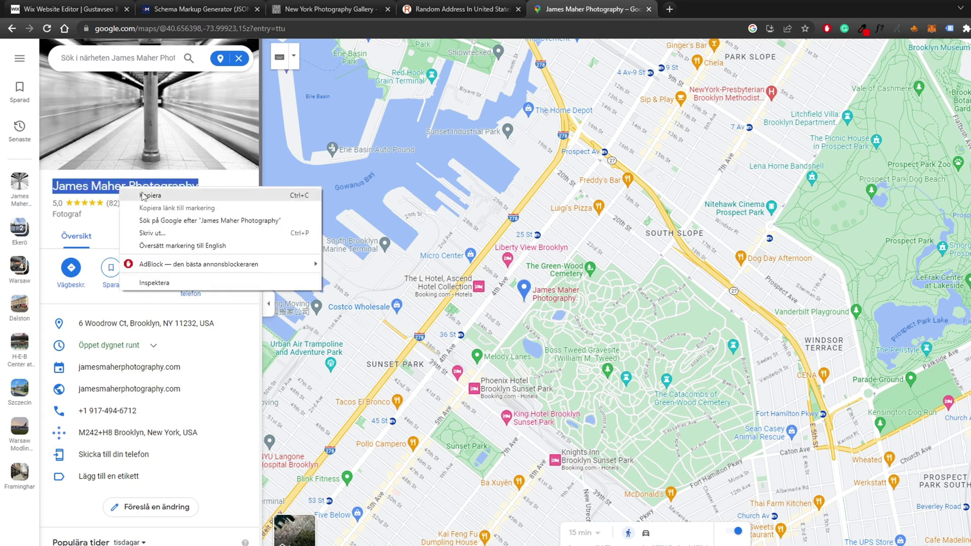
{"action": "left_click", "coordinate": [144, 193]}
{"action": "left_click", "coordinate": [175, 186]}
{"action": "left_click", "coordinate": [241, 5]}
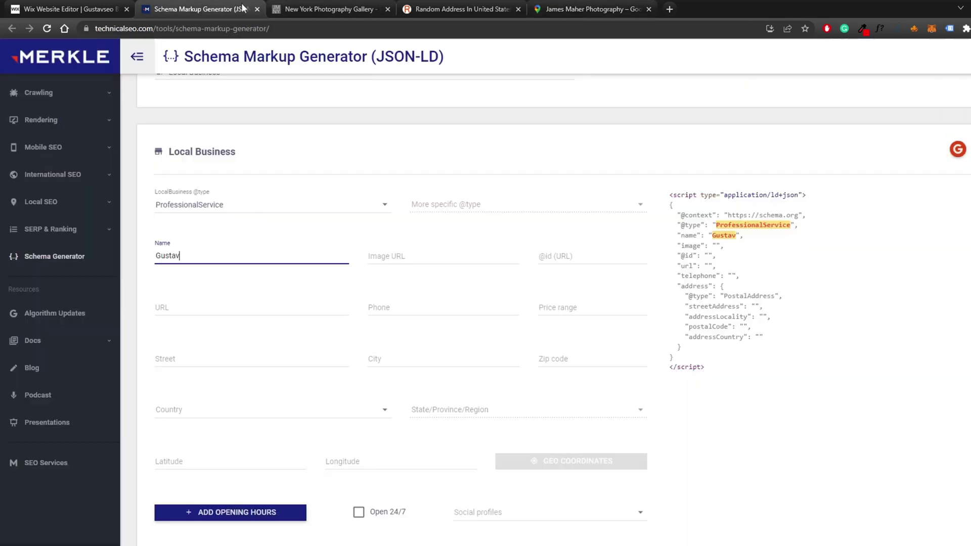
{"action": "double_click", "coordinate": [219, 253]}
{"action": "key", "text": "ctrl+v"}
{"action": "left_click", "coordinate": [212, 234]}
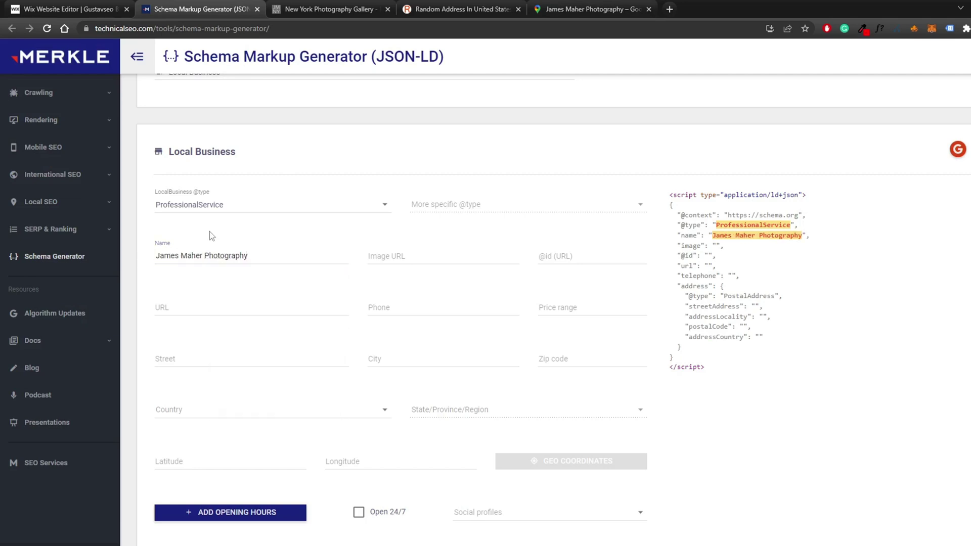
{"action": "triple_click", "coordinate": [277, 249]}
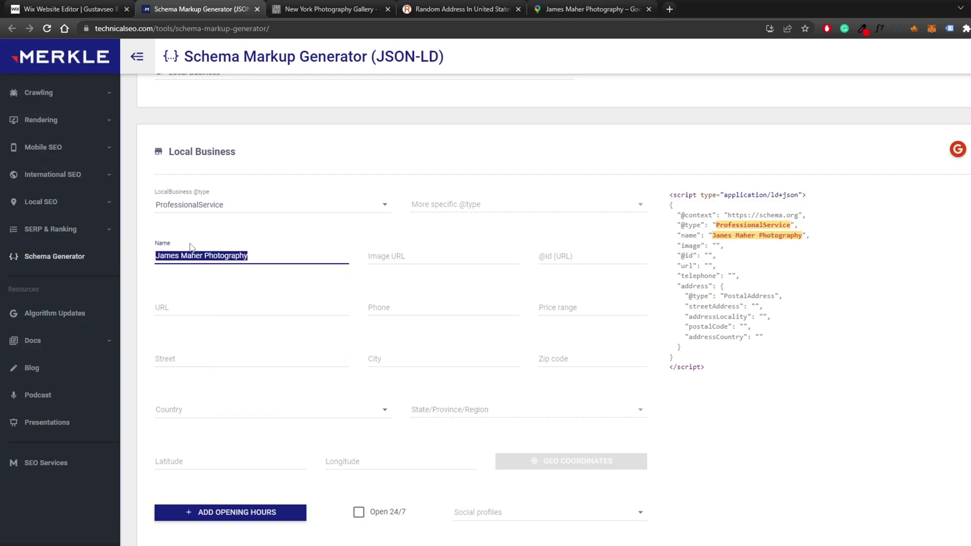
{"action": "left_click", "coordinate": [162, 259]}
{"action": "left_click_drag", "start_coordinate": [160, 258], "coordinate": [218, 258]}
{"action": "left_click", "coordinate": [217, 257]}
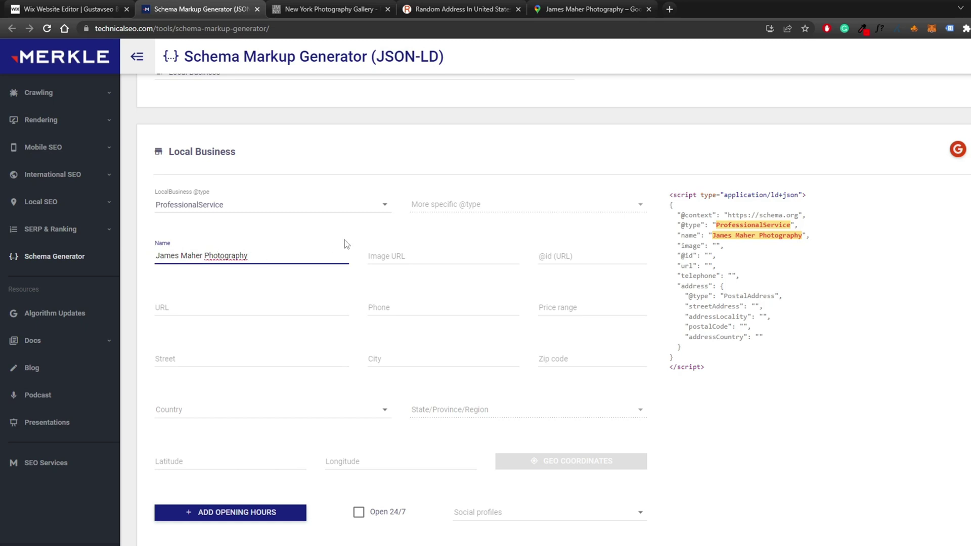
- Copy the image address of the subway photo in the website's New York Photography Gallery and paste it as the markup's Image URL
{"action": "left_click", "coordinate": [389, 262]}
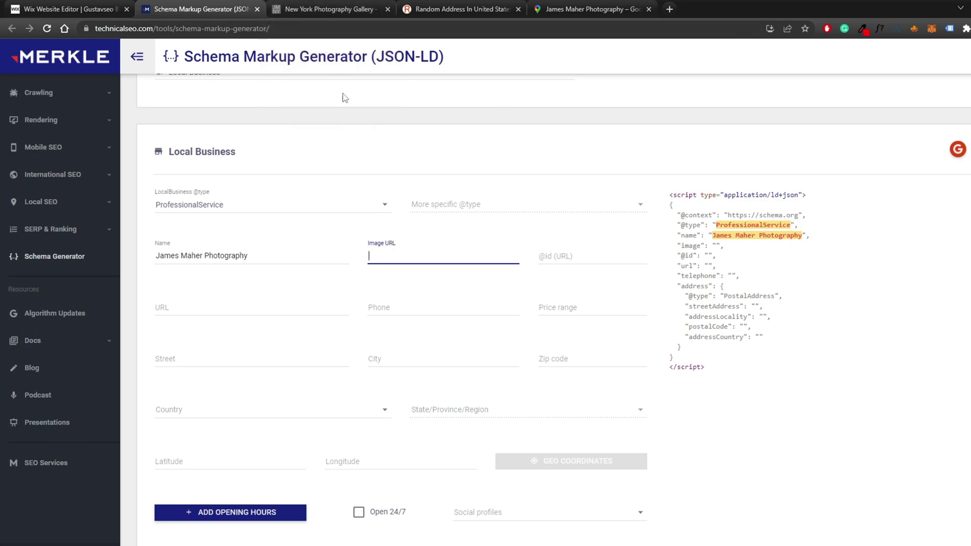
{"action": "left_click", "coordinate": [341, 6]}
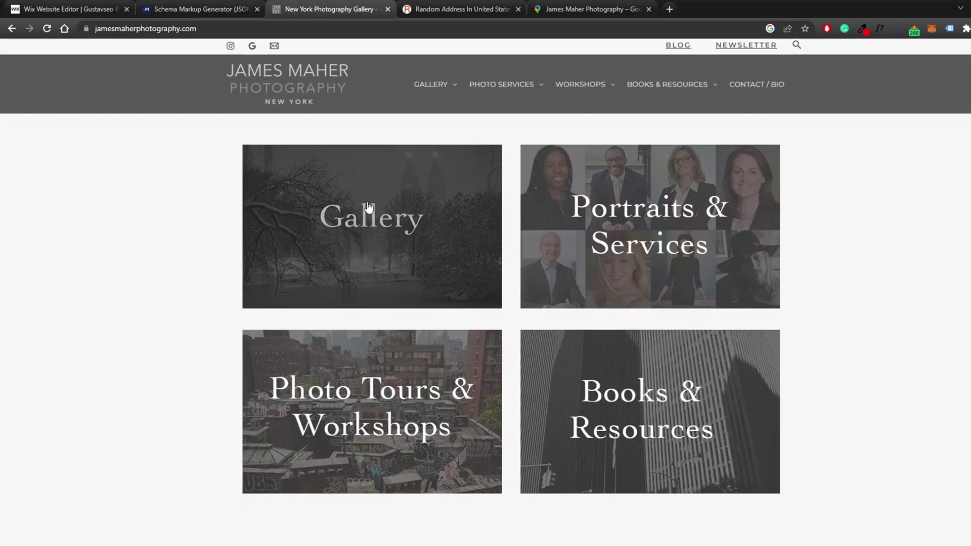
{"action": "scroll", "coordinate": [366, 209], "scroll_direction": "down", "scroll_amount": 12}
{"action": "scroll", "coordinate": [449, 237], "scroll_direction": "up", "scroll_amount": 1}
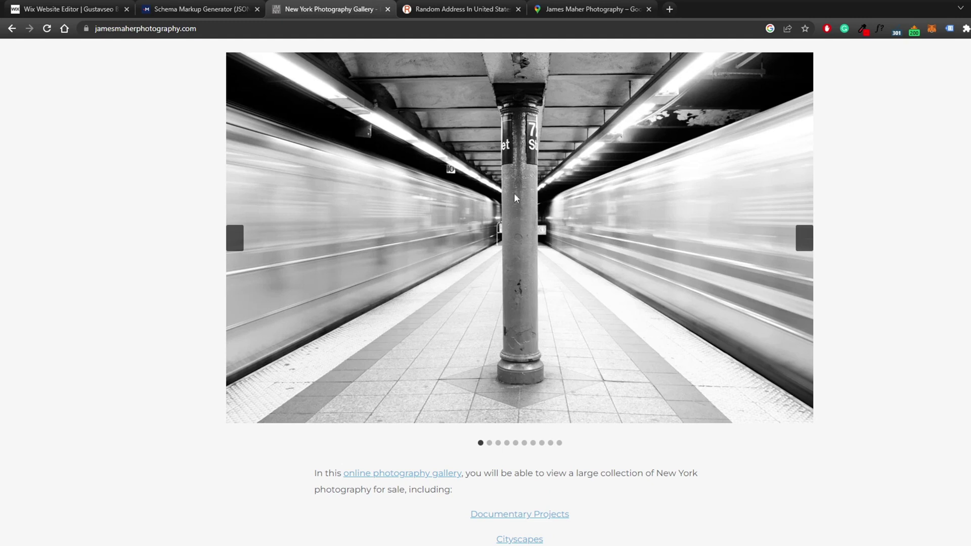
{"action": "scroll", "coordinate": [490, 219], "scroll_direction": "up", "scroll_amount": 1}
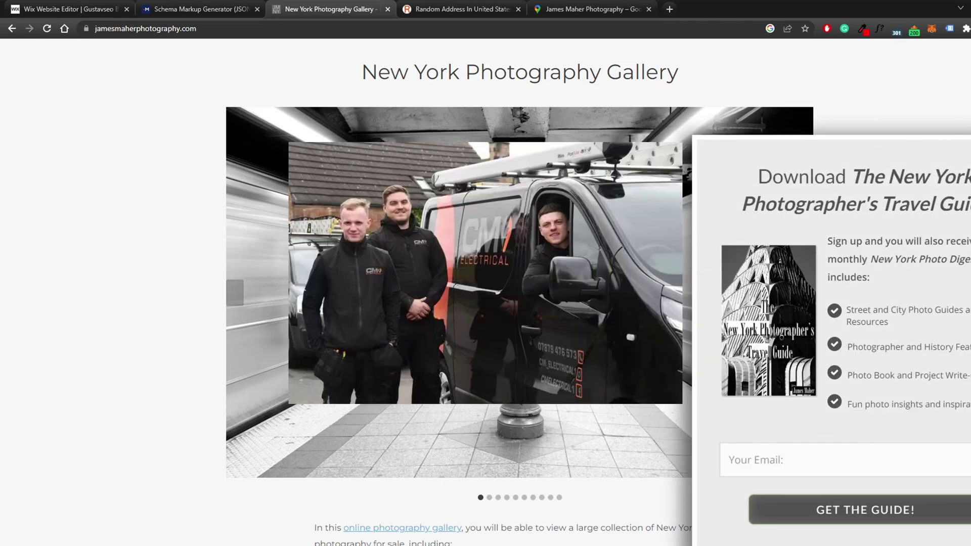
{"action": "left_click", "coordinate": [960, 158]}
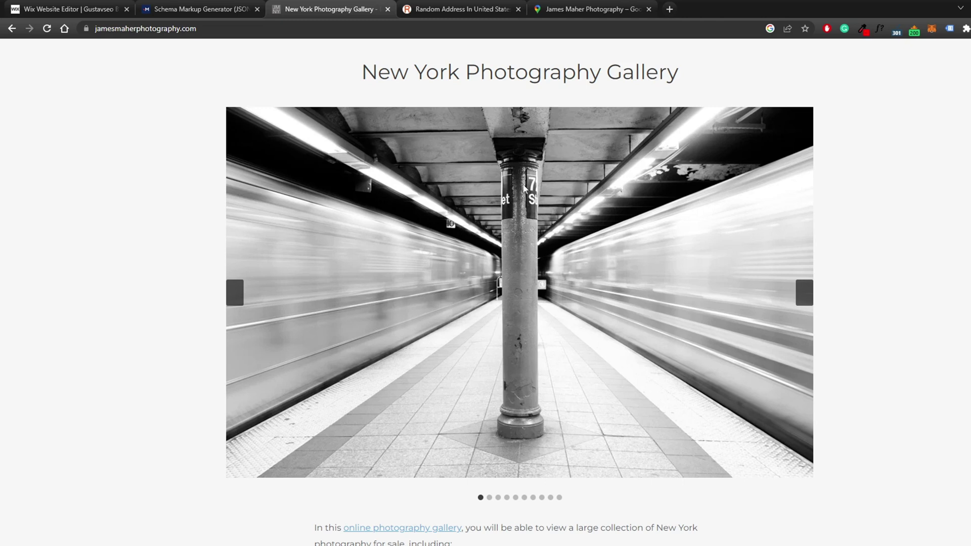
{"action": "right_click", "coordinate": [505, 217]}
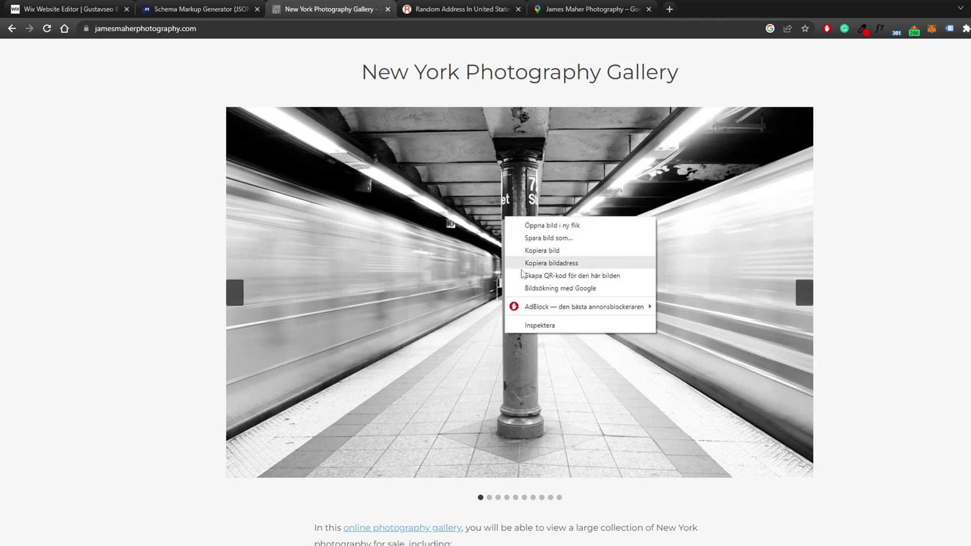
{"action": "left_click", "coordinate": [549, 264]}
{"action": "left_click", "coordinate": [192, 9]}
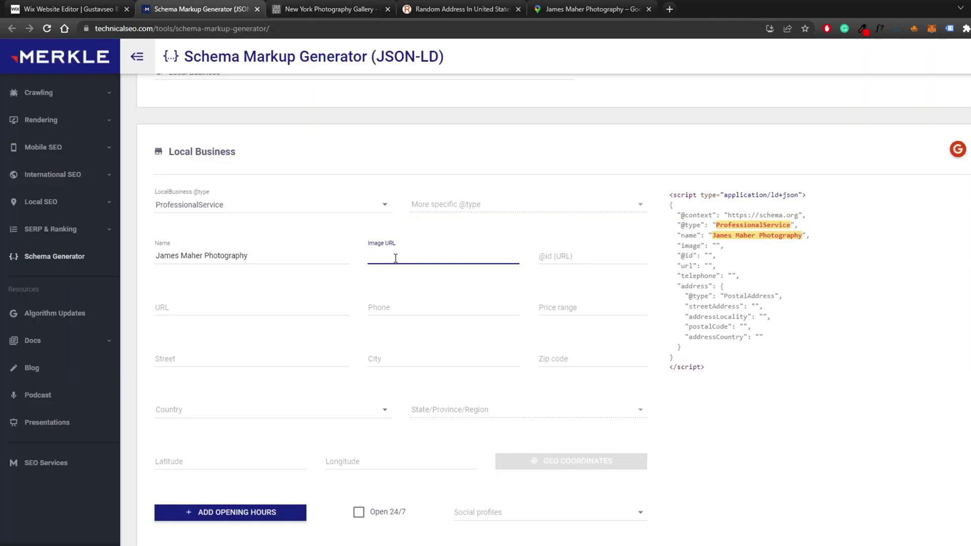
{"action": "key", "text": "ctrl+v"}
{"action": "left_click_drag", "start_coordinate": [393, 257], "coordinate": [495, 273]}
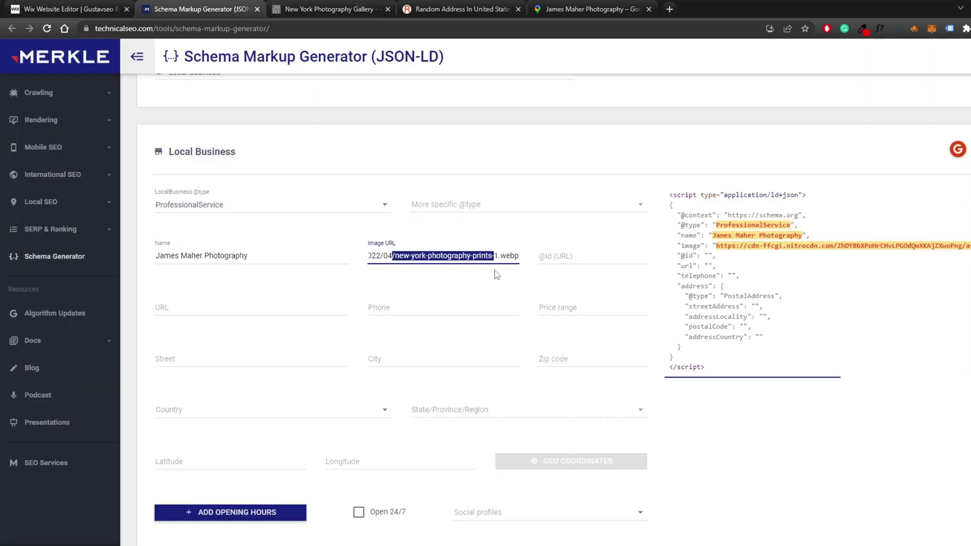
{"action": "left_click", "coordinate": [550, 248]}
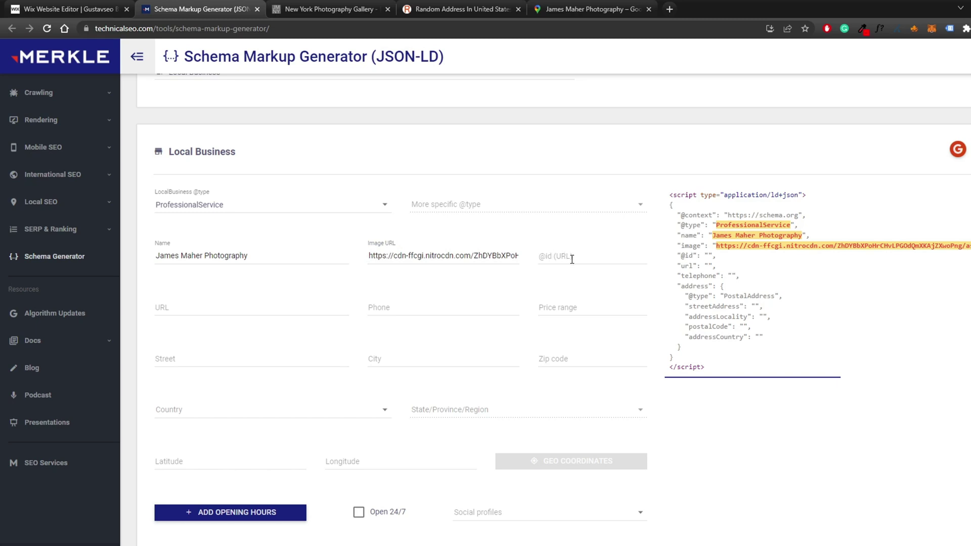
{"action": "left_click", "coordinate": [563, 257]}
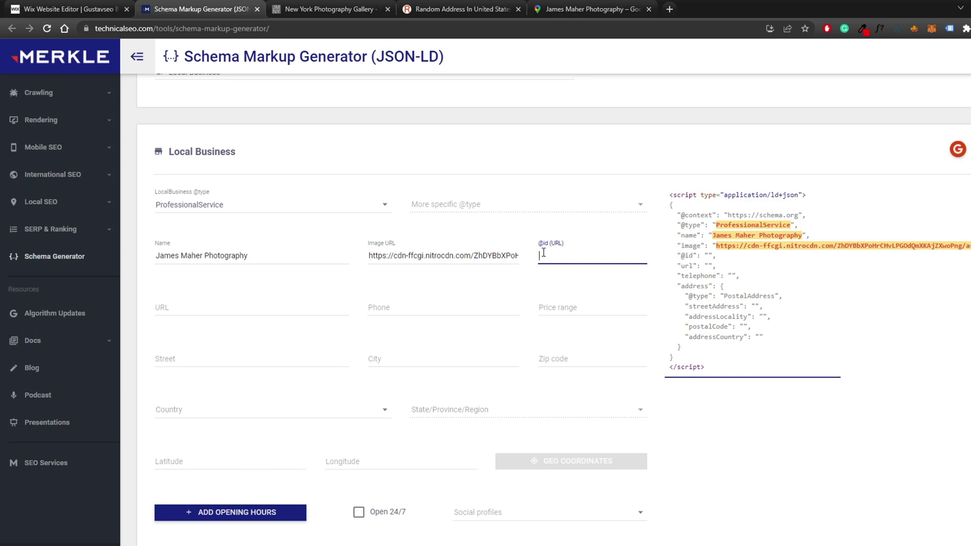
{"action": "scroll", "coordinate": [543, 253], "scroll_direction": "down", "scroll_amount": 3}
{"action": "scroll", "coordinate": [495, 263], "scroll_direction": "up", "scroll_amount": 4}
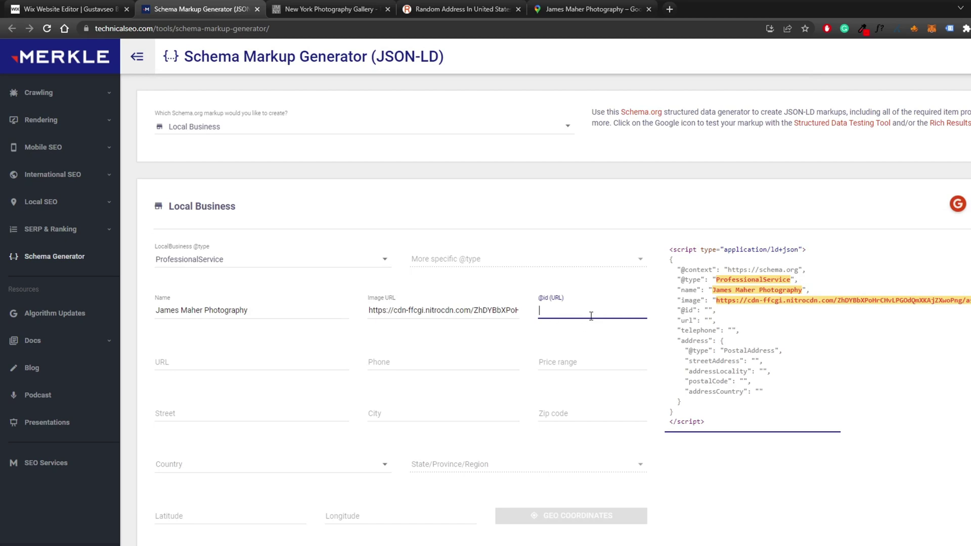
{"action": "left_click", "coordinate": [353, 8]}
{"action": "left_click", "coordinate": [231, 28]}
{"action": "left_click", "coordinate": [228, 5]}
{"action": "key", "text": "ctrl+v"}
{"action": "left_click_drag", "start_coordinate": [559, 310], "coordinate": [616, 309]}
{"action": "left_click", "coordinate": [634, 310]}
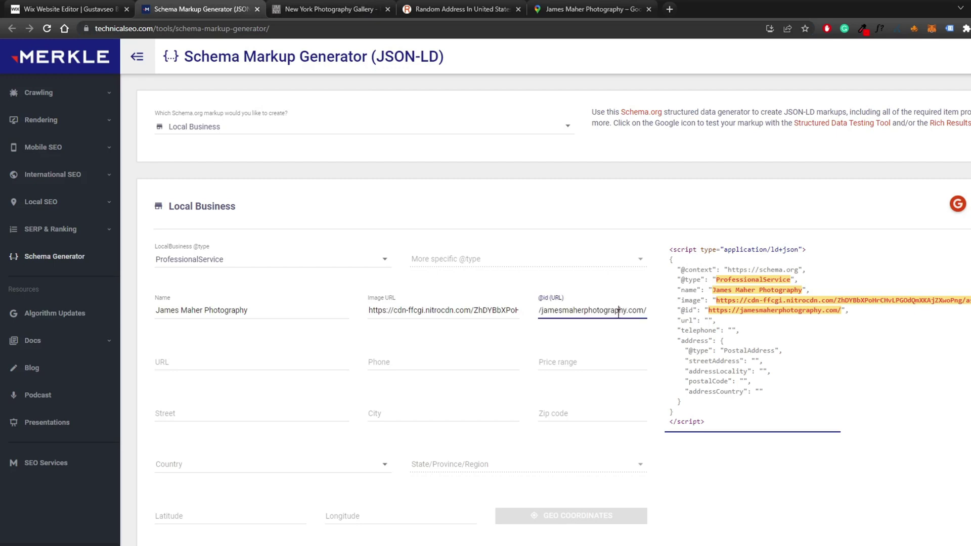
{"action": "key", "text": "ctrl+a"}
{"action": "left_click", "coordinate": [566, 298]}
{"action": "left_click", "coordinate": [240, 363]}
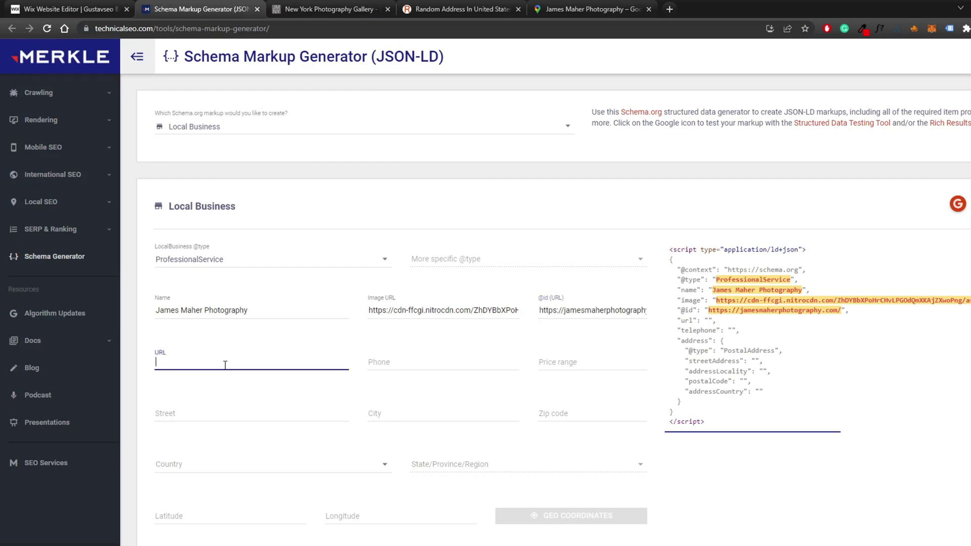
{"action": "key", "text": "ctrl+v"}
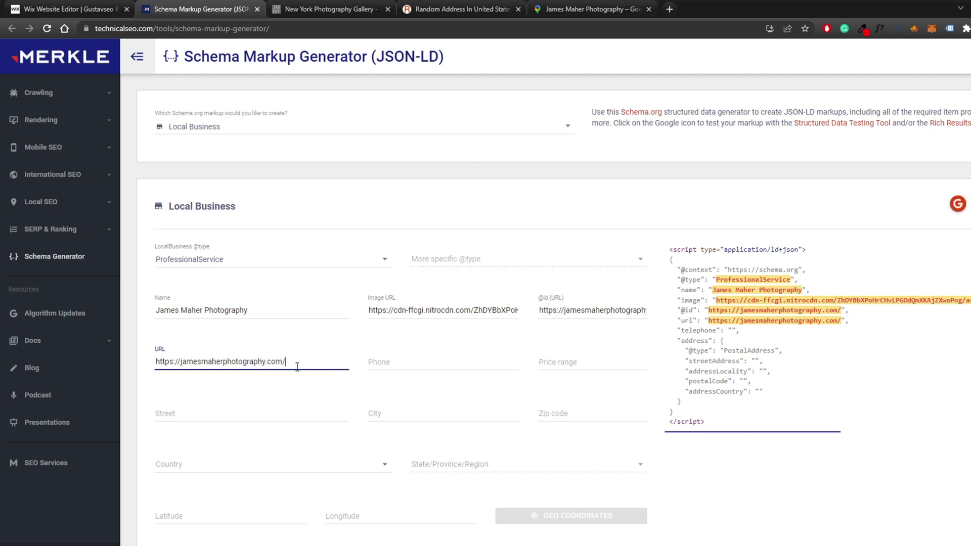
- Copy the business phone number from the Google Maps listing and paste it into the markup generator's Phone entry
{"action": "left_click", "coordinate": [361, 362]}
{"action": "left_click", "coordinate": [515, 261]}
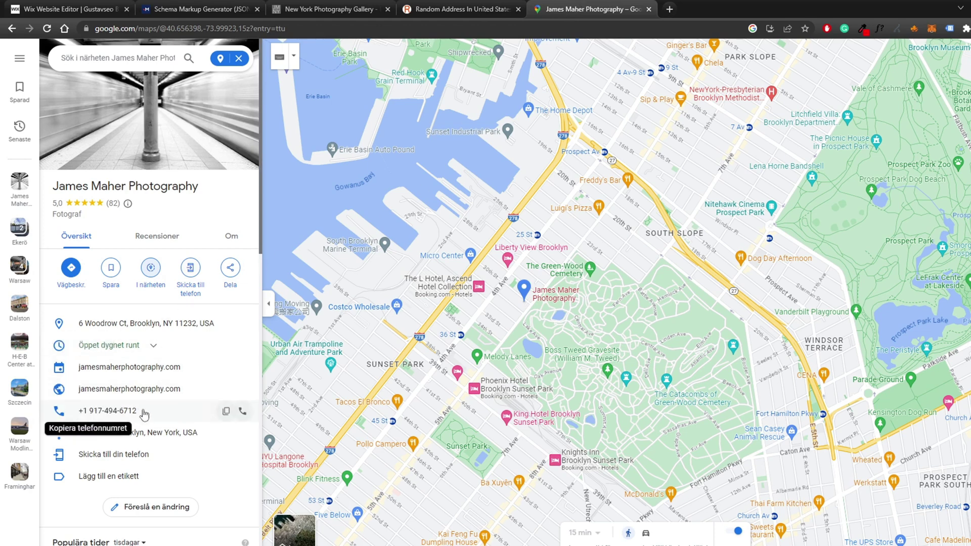
{"action": "left_click", "coordinate": [226, 411]}
{"action": "left_click", "coordinate": [212, 5]}
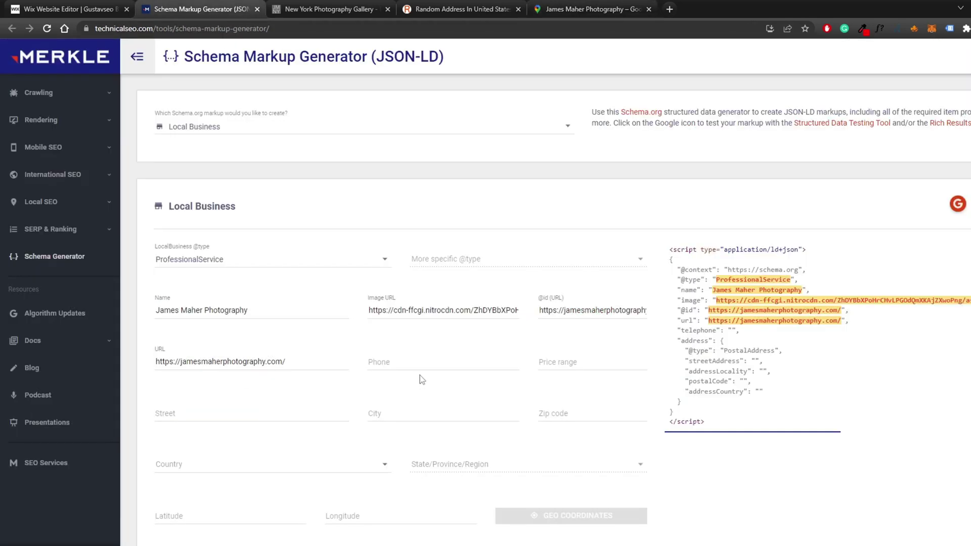
{"action": "right_click", "coordinate": [420, 360]}
{"action": "left_click", "coordinate": [455, 435]}
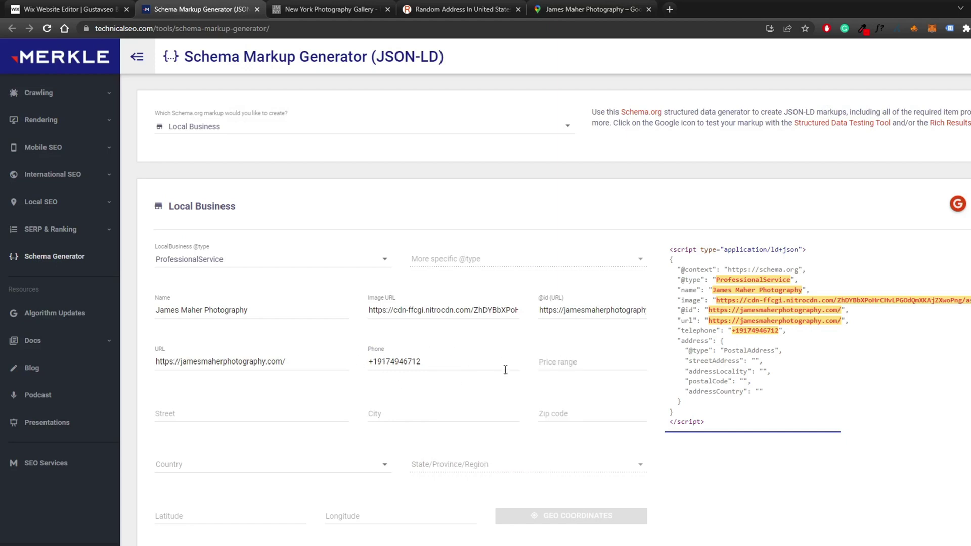
- Look through the Google Maps listing for pricing details and set the markup's Price range to $$$
{"action": "left_click", "coordinate": [561, 360]}
{"action": "type", "text": "$$$"}
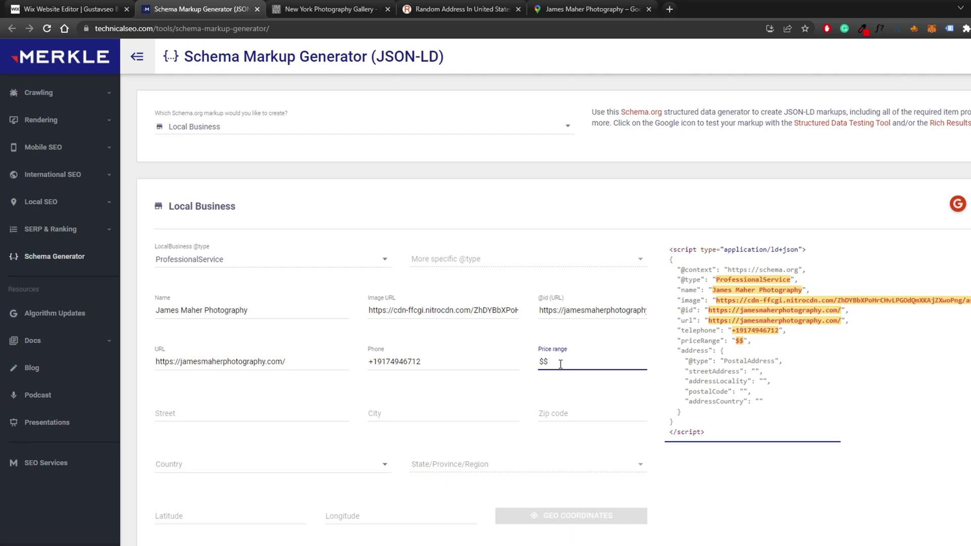
{"action": "left_click", "coordinate": [589, 9]}
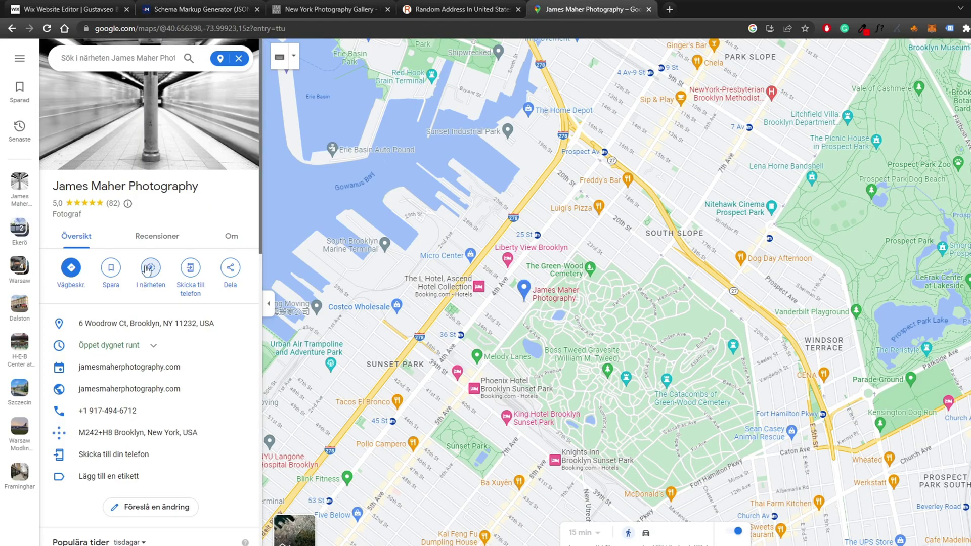
{"action": "scroll", "coordinate": [126, 354], "scroll_direction": "down", "scroll_amount": 1}
{"action": "scroll", "coordinate": [133, 377], "scroll_direction": "down", "scroll_amount": 12}
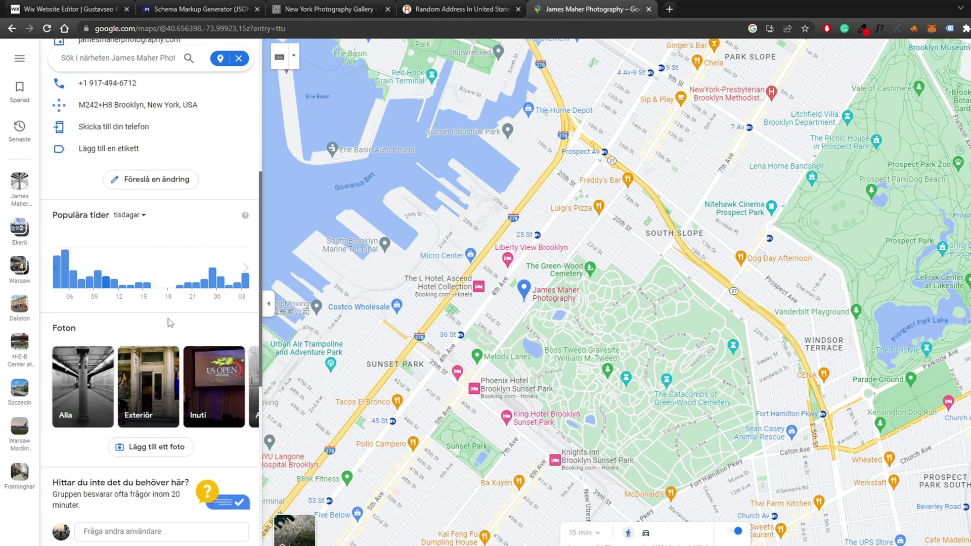
{"action": "scroll", "coordinate": [152, 334], "scroll_direction": "up", "scroll_amount": 15}
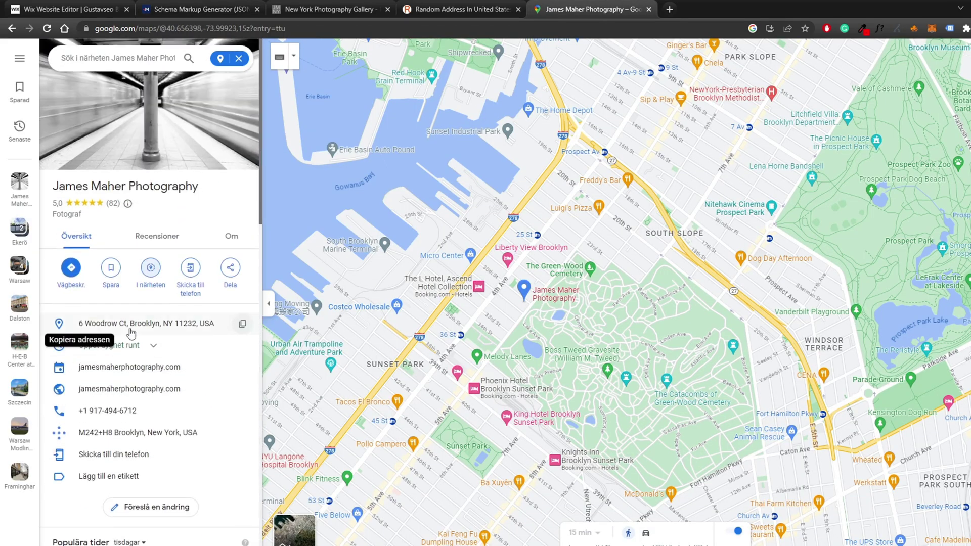
{"action": "left_click", "coordinate": [208, 5]}
{"action": "type", "text": "$$"}
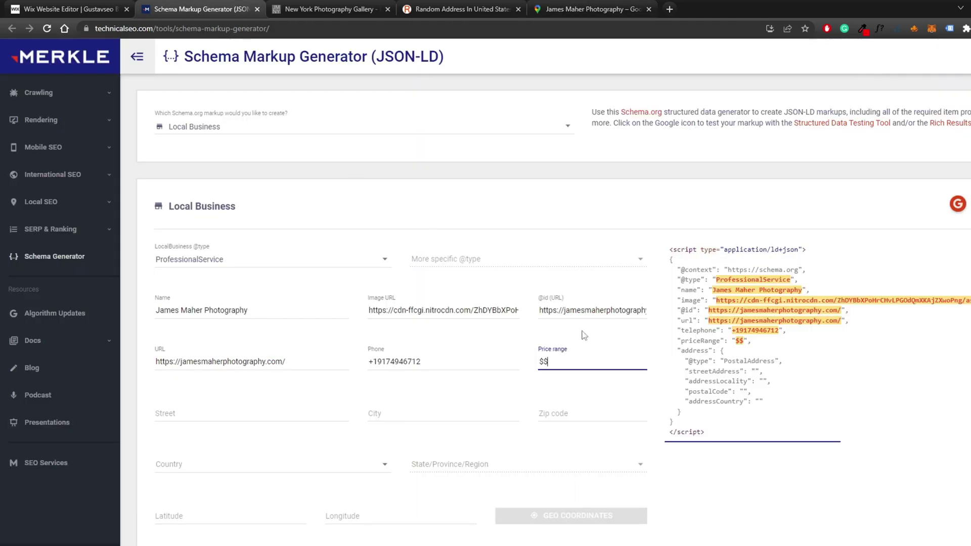
{"action": "type", "text": "$"}
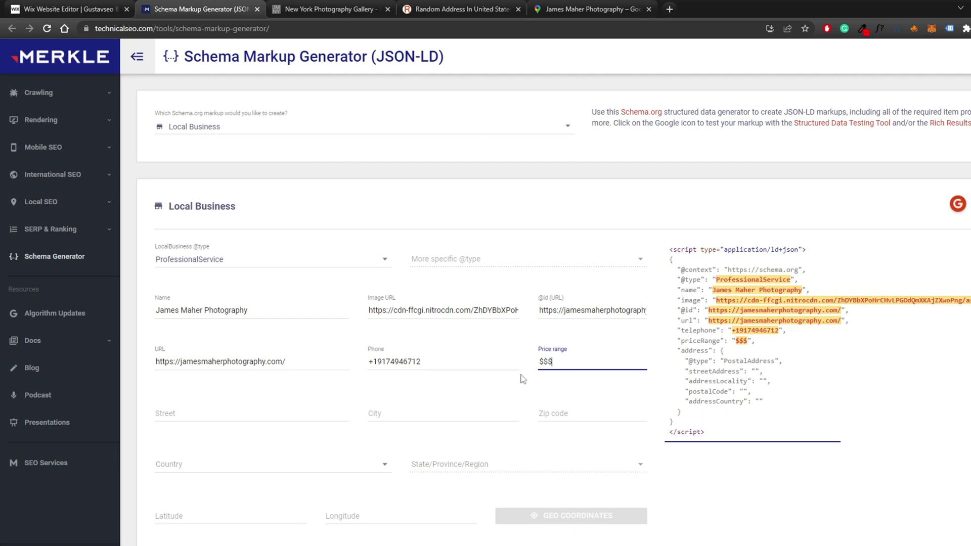
- Copy the business address from Google Maps into the markup's Street entry and select the part following the street name
{"action": "left_click", "coordinate": [271, 406]}
{"action": "left_click", "coordinate": [596, 7]}
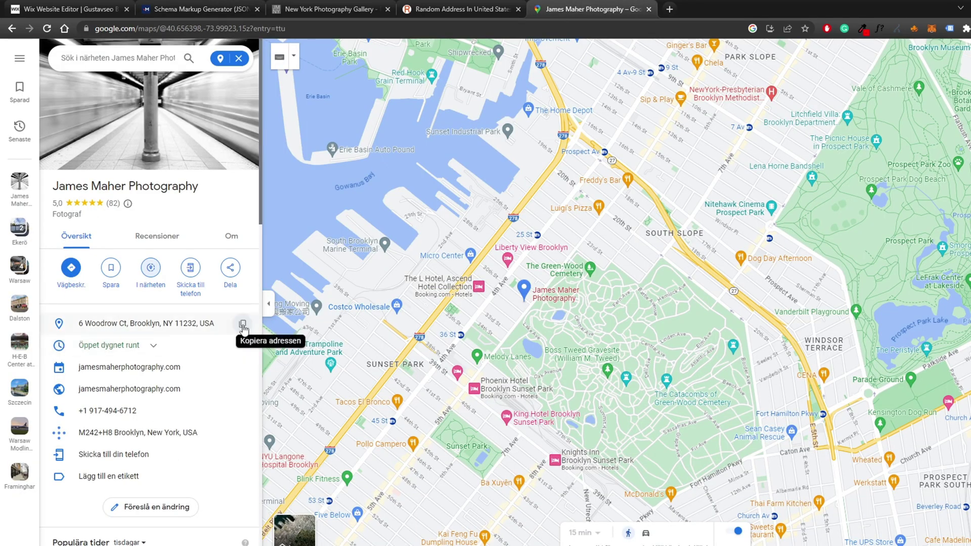
{"action": "left_click", "coordinate": [243, 326]}
{"action": "left_click", "coordinate": [208, 10]}
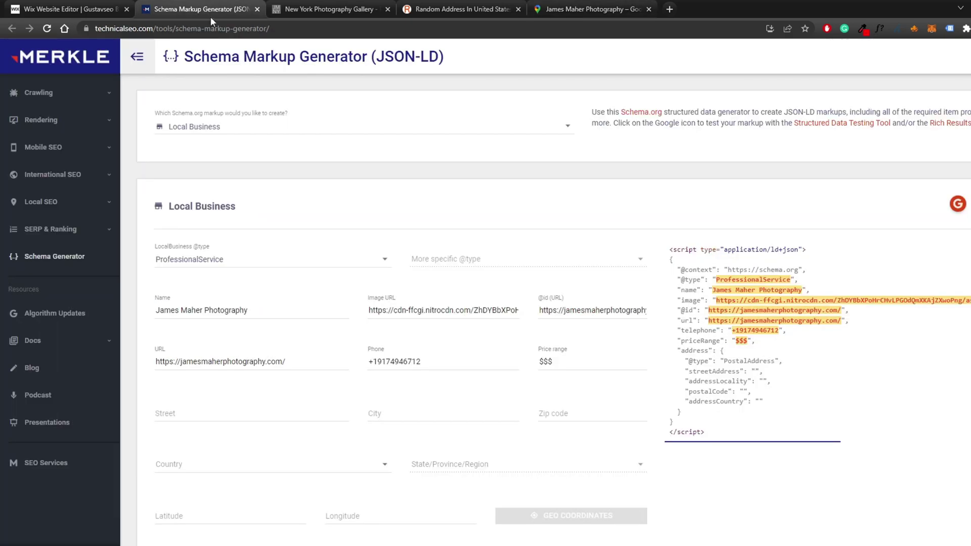
{"action": "left_click", "coordinate": [207, 420]}
{"action": "key", "text": "ctrl+v"}
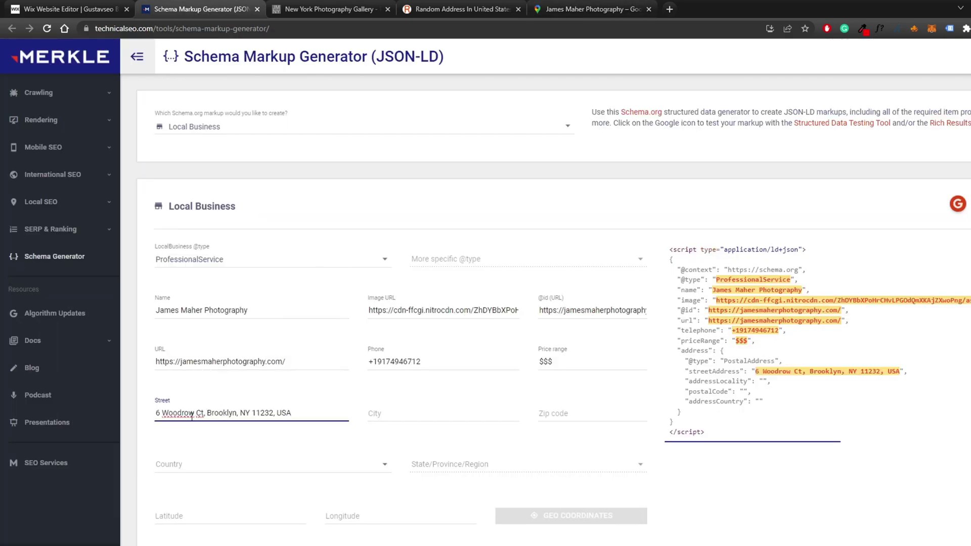
{"action": "left_click_drag", "start_coordinate": [157, 415], "coordinate": [196, 416]}
{"action": "left_click", "coordinate": [207, 413]}
{"action": "left_click_drag", "start_coordinate": [205, 414], "coordinate": [330, 415]}
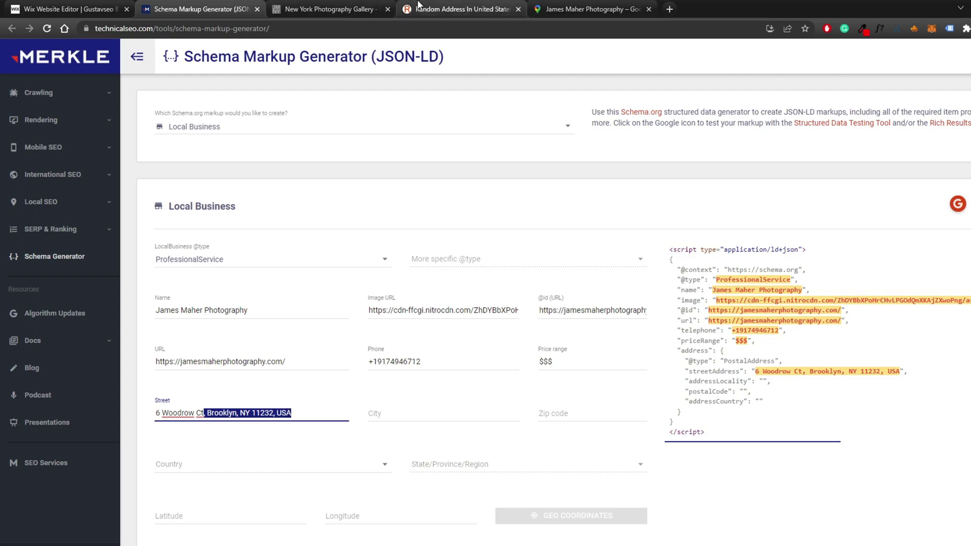
- Open the photography website's Contact / Bio page and look through it down to the footer for the business address
{"action": "left_click", "coordinate": [329, 9]}
{"action": "scroll", "coordinate": [670, 149], "scroll_direction": "up", "scroll_amount": 10}
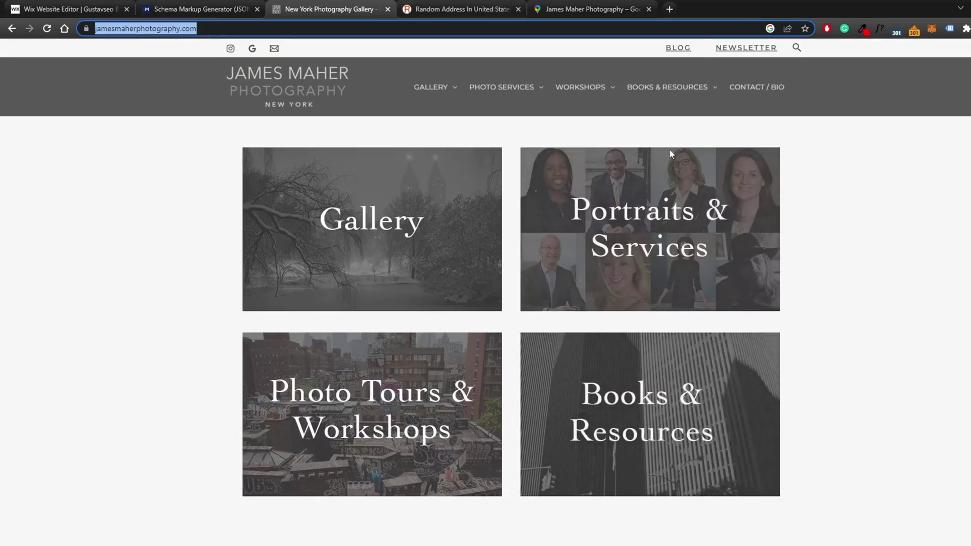
{"action": "left_click", "coordinate": [754, 88]}
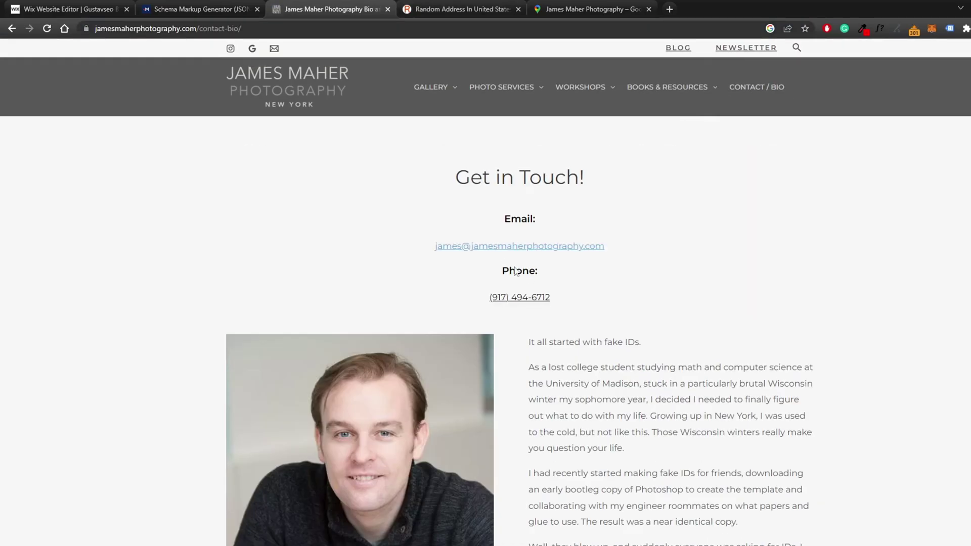
{"action": "scroll", "coordinate": [478, 321], "scroll_direction": "down", "scroll_amount": 20}
{"action": "scroll", "coordinate": [478, 322], "scroll_direction": "down", "scroll_amount": 7}
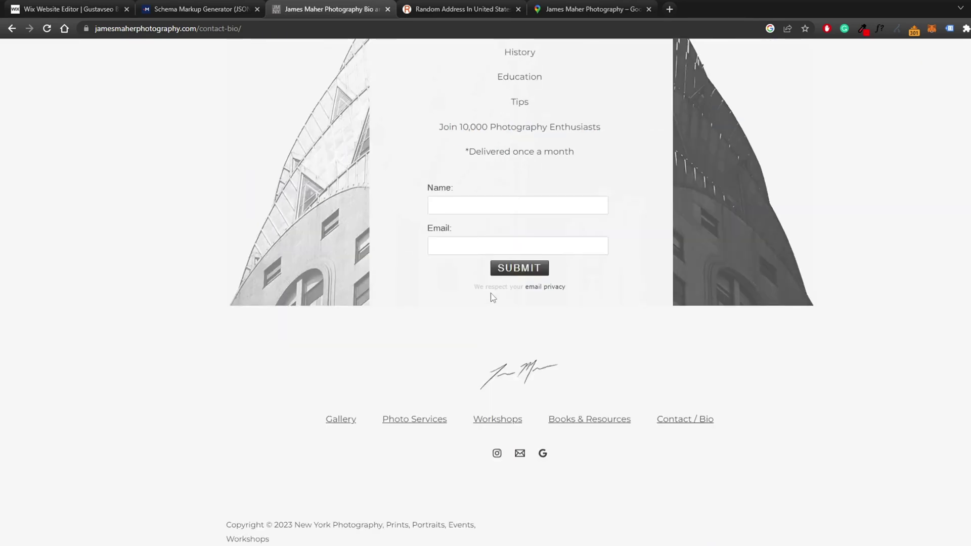
{"action": "scroll", "coordinate": [491, 297], "scroll_direction": "up", "scroll_amount": 3}
{"action": "scroll", "coordinate": [466, 306], "scroll_direction": "down", "scroll_amount": 3}
{"action": "left_click", "coordinate": [231, 5]}
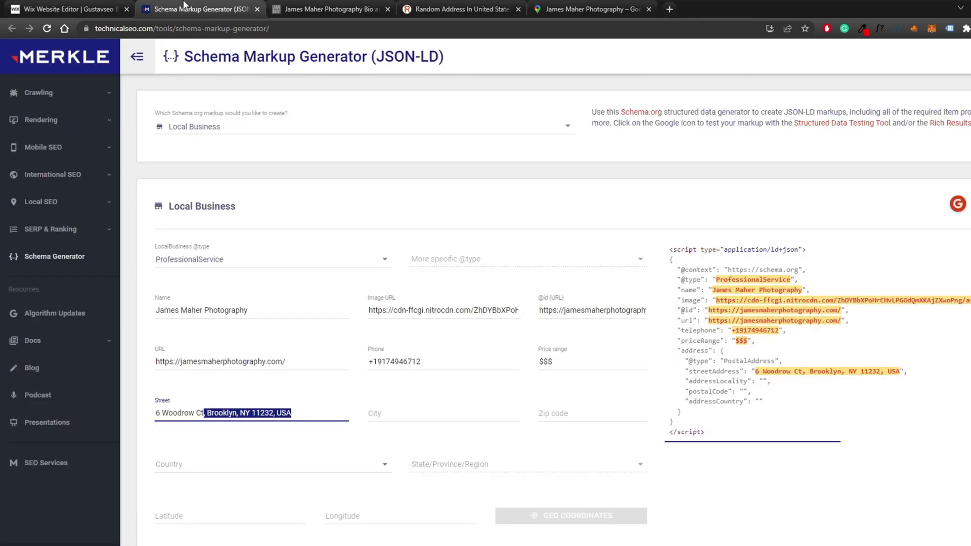
- Switch to the BestRandoms page of random United States addresses and select the City line of the first address
{"action": "left_click", "coordinate": [445, 7]}
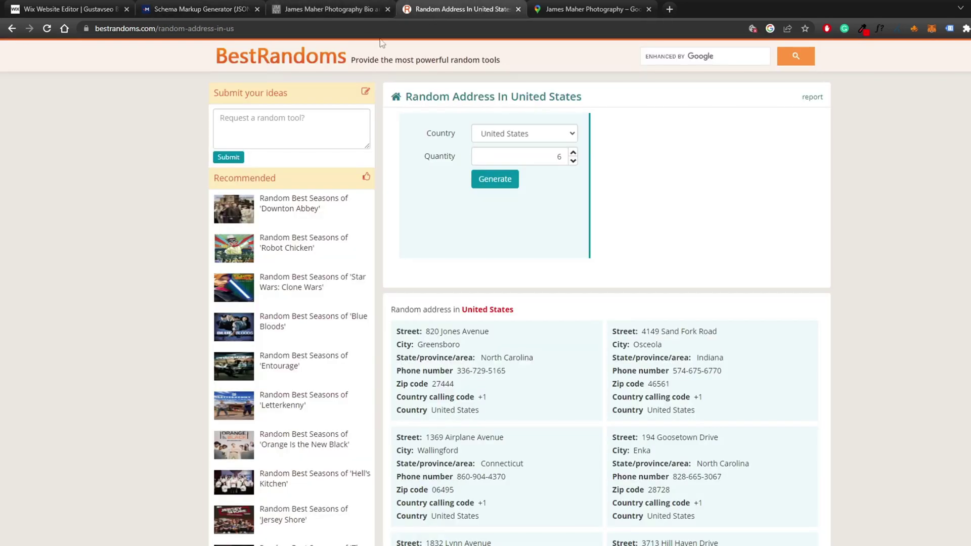
{"action": "scroll", "coordinate": [443, 310], "scroll_direction": "down", "scroll_amount": 2}
{"action": "scroll", "coordinate": [508, 180], "scroll_direction": "up", "scroll_amount": 2}
{"action": "scroll", "coordinate": [463, 355], "scroll_direction": "down", "scroll_amount": 1}
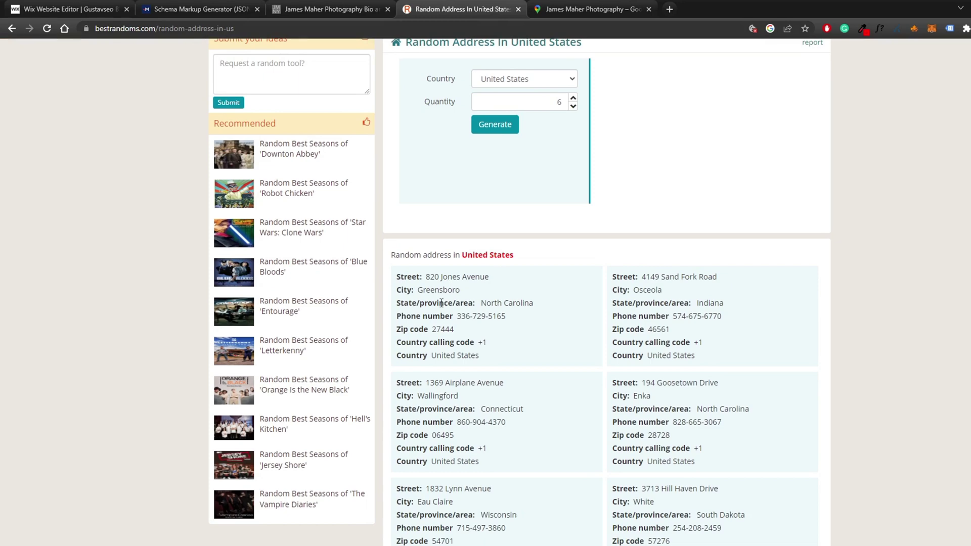
{"action": "triple_click", "coordinate": [455, 289]}
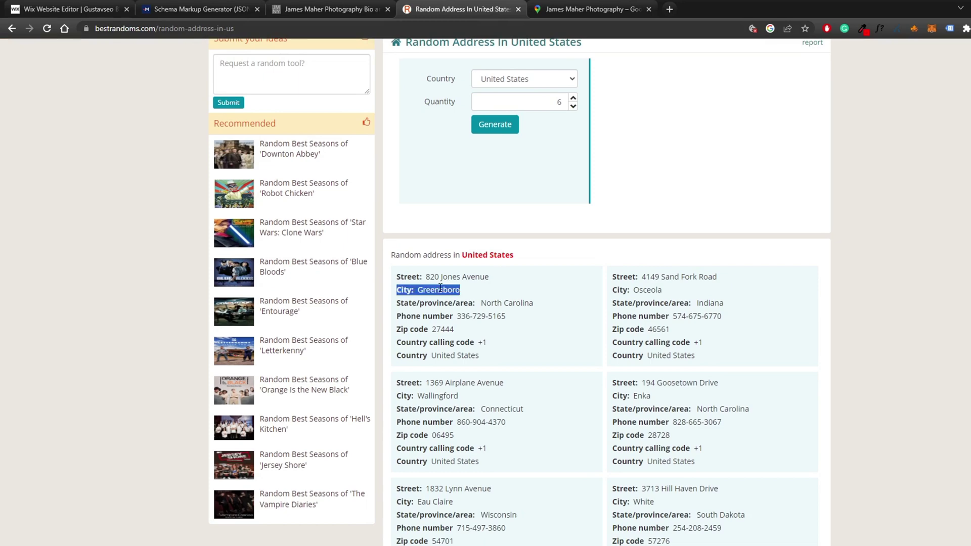
- Copy the street of the first random address on BestRandoms and set it as the markup's Street in the schema generator
{"action": "triple_click", "coordinate": [478, 276]}
{"action": "left_click_drag", "start_coordinate": [509, 277], "coordinate": [423, 278]}
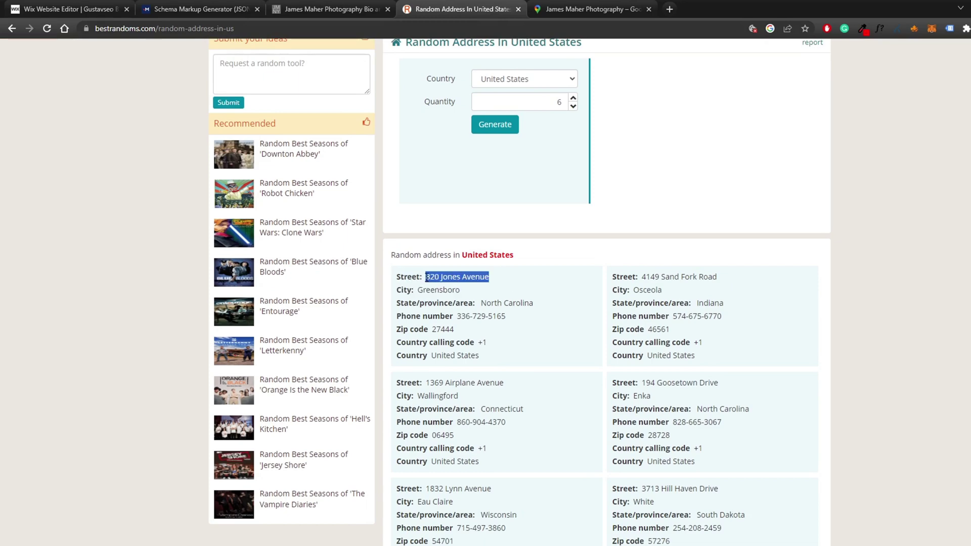
{"action": "left_click", "coordinate": [215, 9]}
{"action": "triple_click", "coordinate": [221, 410]}
{"action": "key", "text": "ctrl+v"}
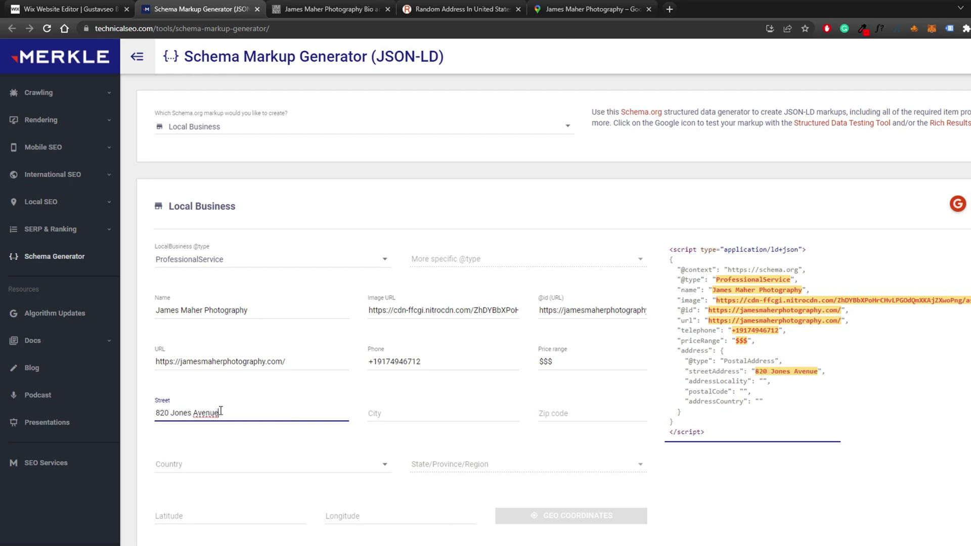
- Copy only the city name of the first random address into the markup's City entry
{"action": "left_click", "coordinate": [457, 8]}
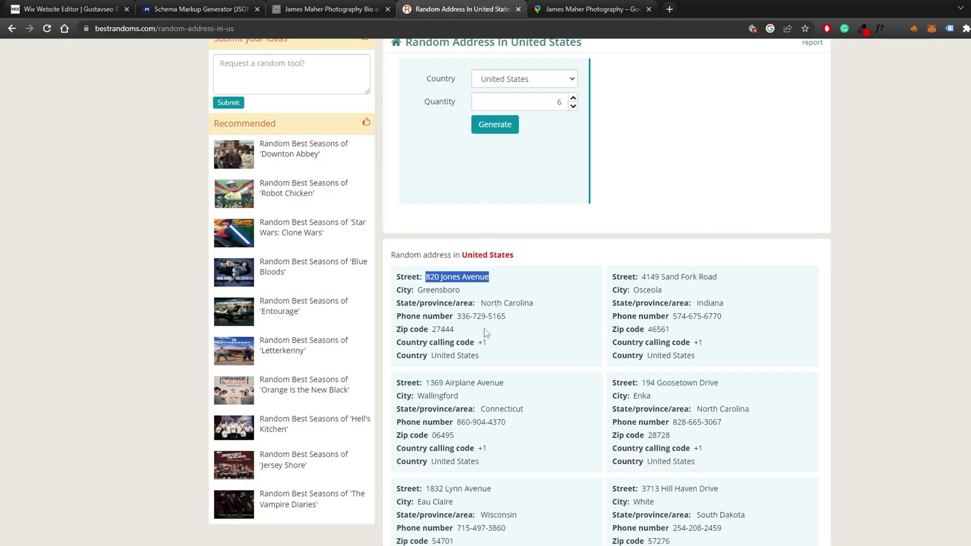
{"action": "triple_click", "coordinate": [452, 290]}
{"action": "left_click", "coordinate": [466, 293]}
{"action": "left_click_drag", "start_coordinate": [420, 289], "coordinate": [461, 291]}
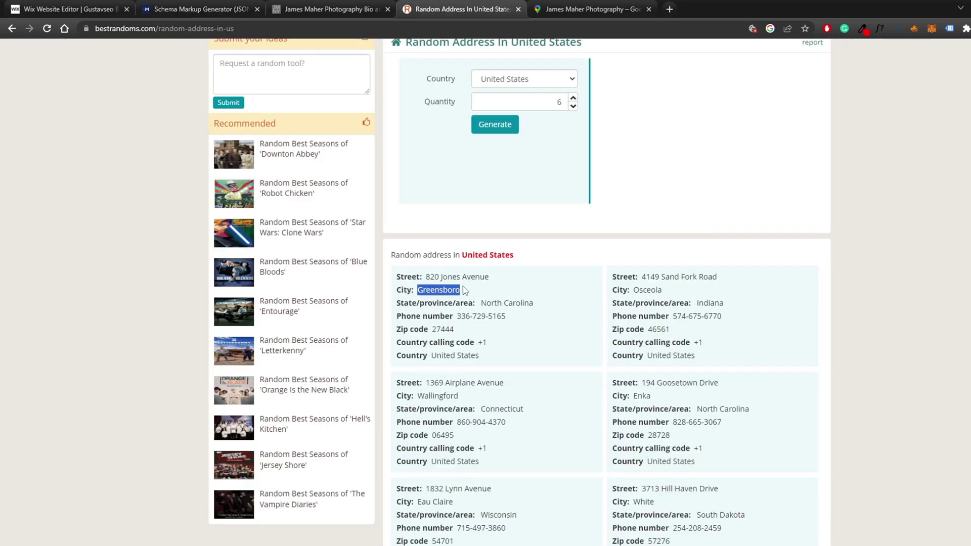
{"action": "key", "text": "ctrl+c"}
{"action": "left_click", "coordinate": [198, 8]}
{"action": "left_click", "coordinate": [397, 414]}
{"action": "key", "text": "ctrl+v"}
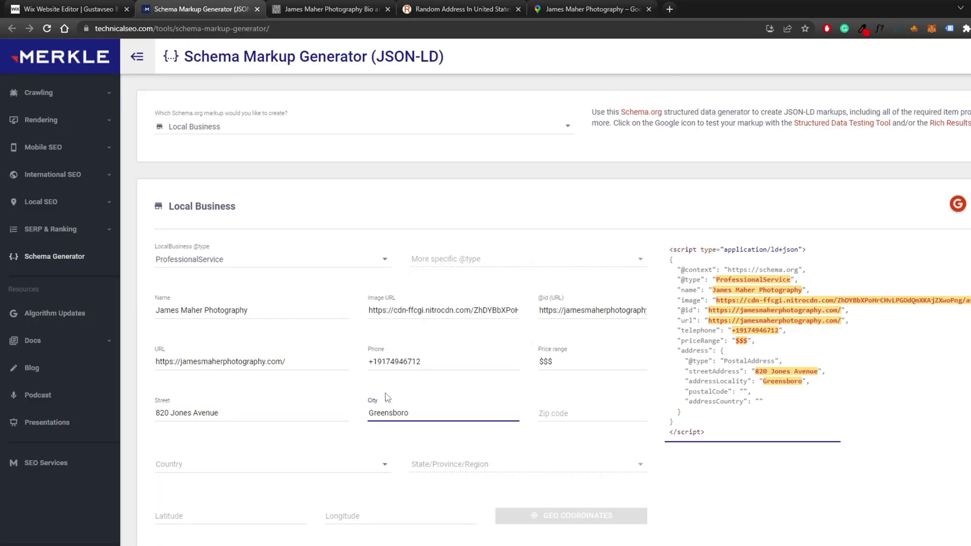
- Copy the zip code number of the first random address into the markup's Zip code entry
{"action": "left_click", "coordinate": [463, 8]}
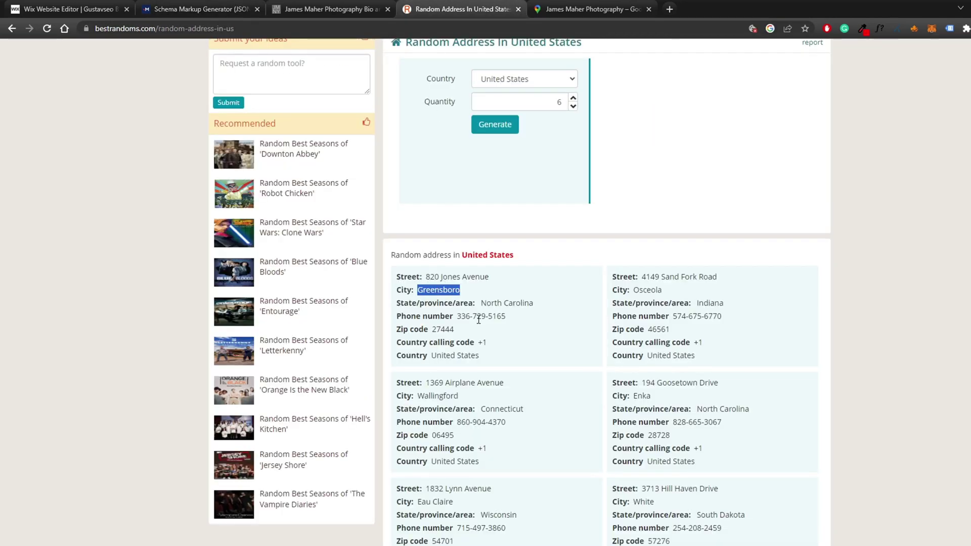
{"action": "left_click_drag", "start_coordinate": [397, 330], "coordinate": [454, 328]}
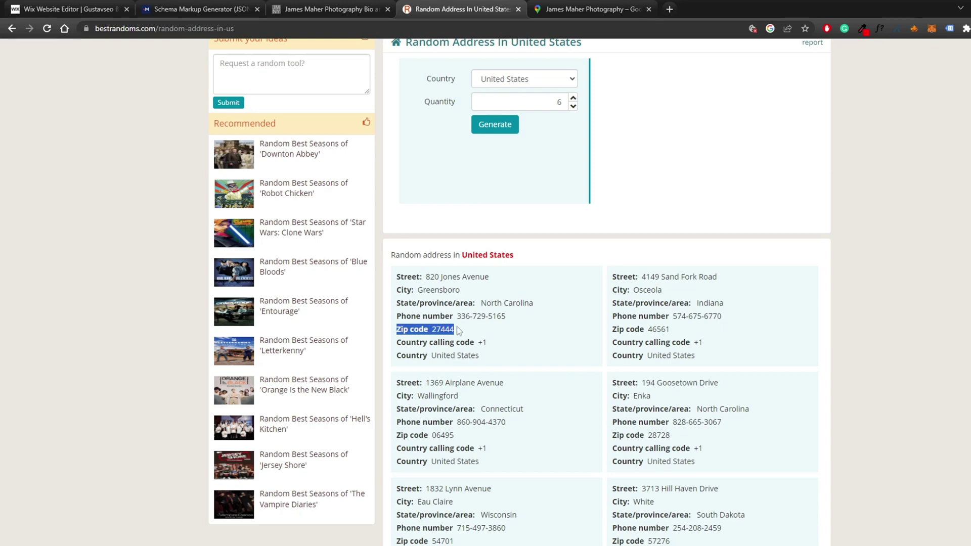
{"action": "left_click", "coordinate": [435, 329]}
{"action": "left_click_drag", "start_coordinate": [431, 329], "coordinate": [455, 329]}
{"action": "left_click", "coordinate": [197, 9]}
{"action": "left_click", "coordinate": [566, 414]}
{"action": "key", "text": "ctrl+v"}
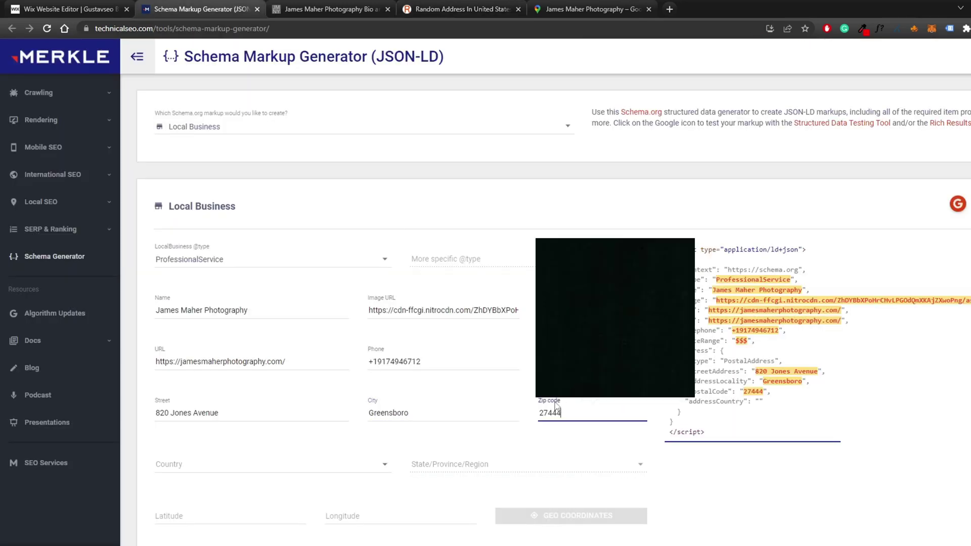
- Set the markup's Country to United States
{"action": "scroll", "coordinate": [314, 444], "scroll_direction": "down", "scroll_amount": 1}
{"action": "left_click", "coordinate": [267, 411]}
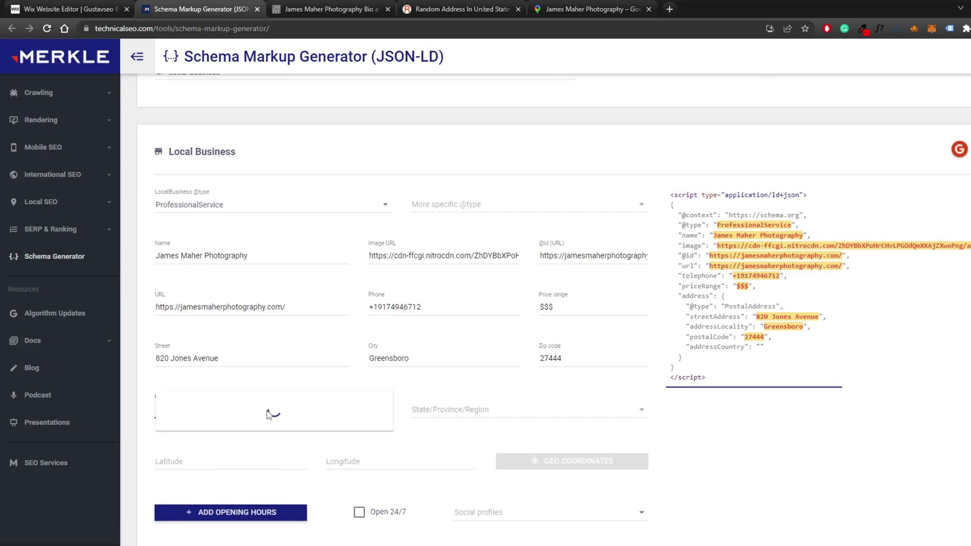
{"action": "left_click", "coordinate": [268, 416]}
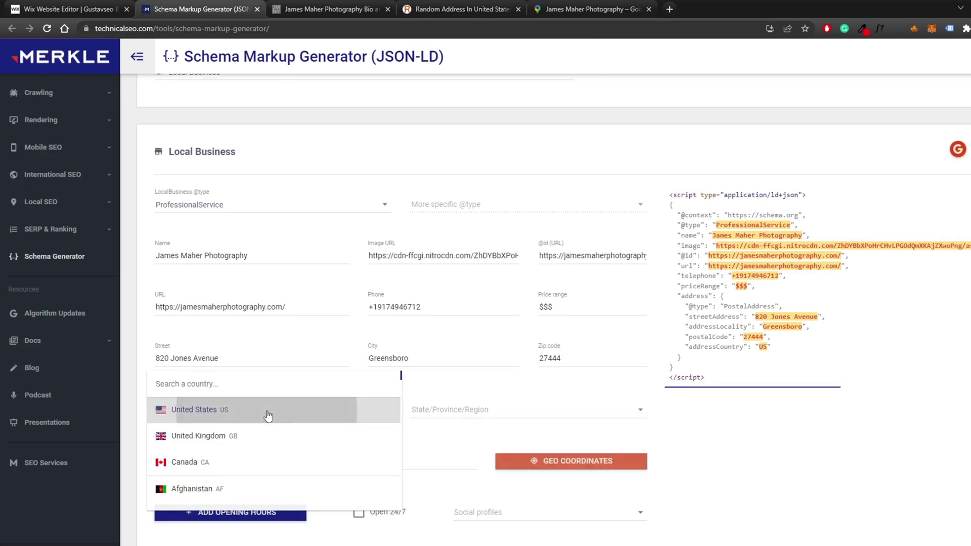
- Check the first random address's state on BestRandoms and set the markup's State/Province/Region to North Carolina
{"action": "left_click", "coordinate": [463, 9]}
{"action": "triple_click", "coordinate": [487, 304]}
{"action": "left_click", "coordinate": [200, 9]}
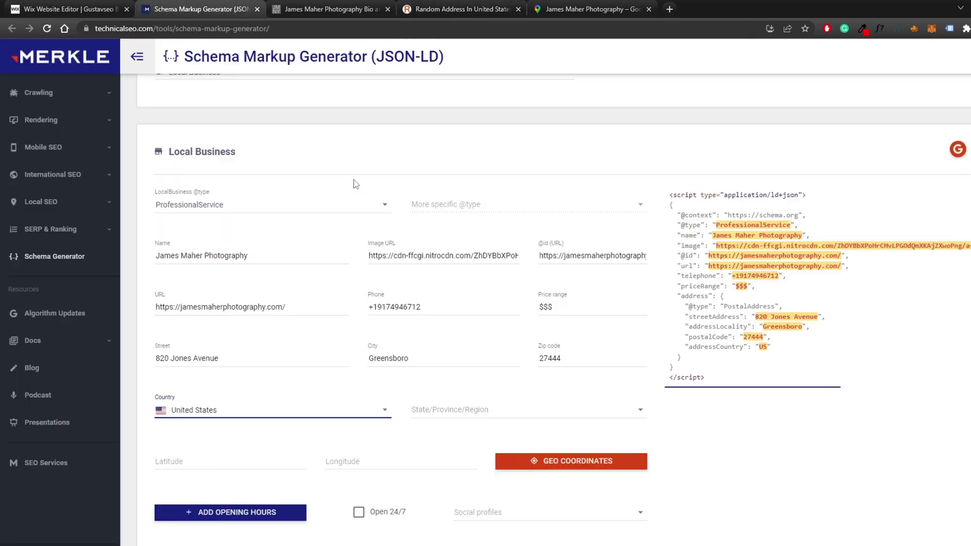
{"action": "left_click", "coordinate": [439, 409]}
{"action": "scroll", "coordinate": [439, 409], "scroll_direction": "down", "scroll_amount": 15}
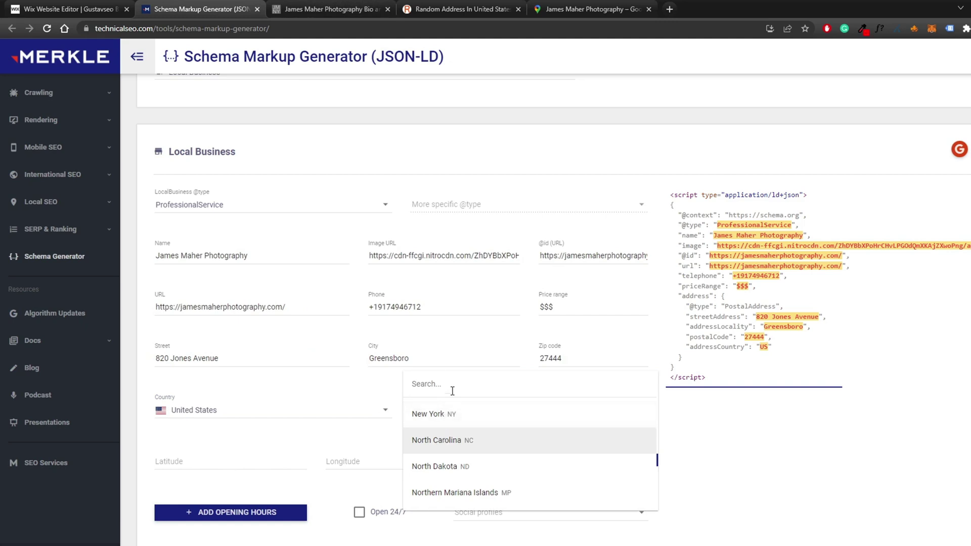
{"action": "scroll", "coordinate": [457, 462], "scroll_direction": "down", "scroll_amount": 2}
{"action": "scroll", "coordinate": [458, 455], "scroll_direction": "up", "scroll_amount": 4}
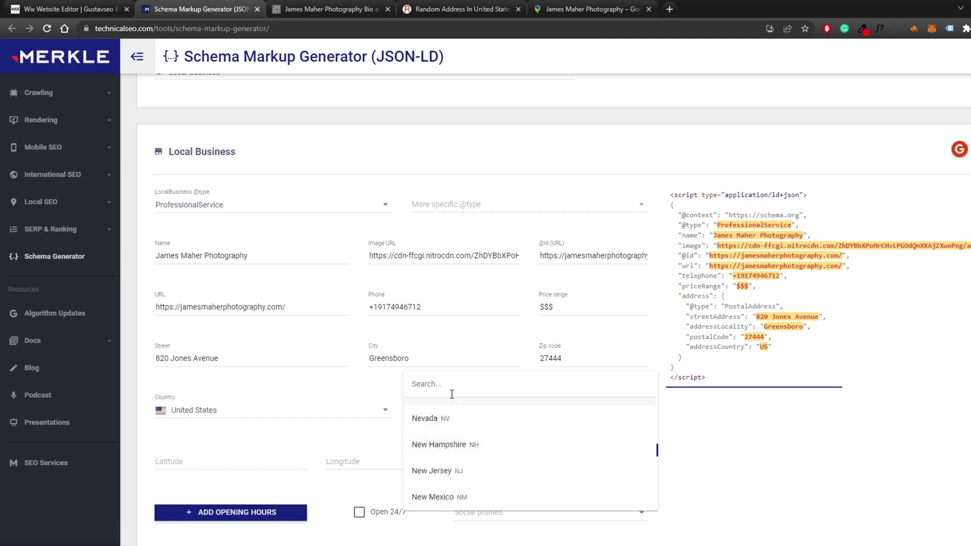
{"action": "left_click", "coordinate": [452, 386]}
{"action": "type", "text": "north"}
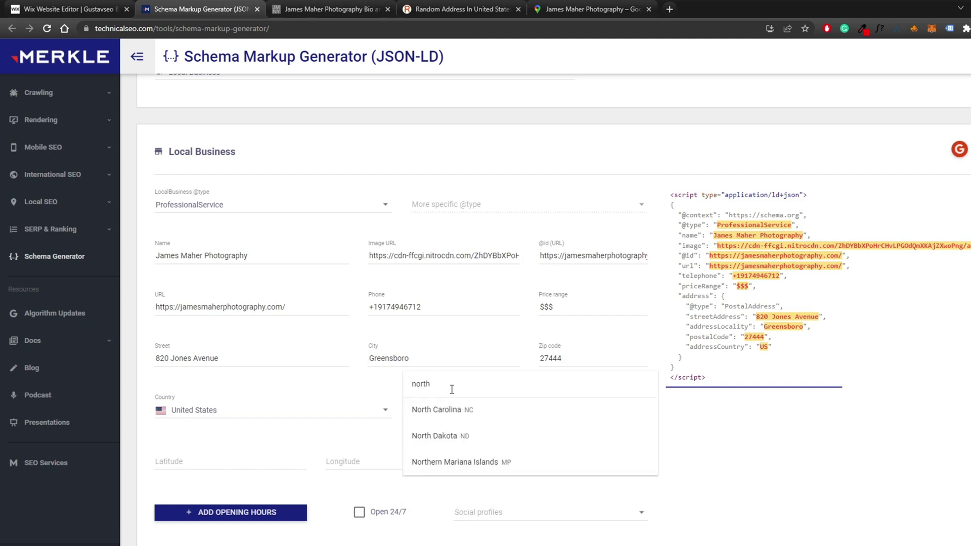
{"action": "left_click", "coordinate": [473, 415]}
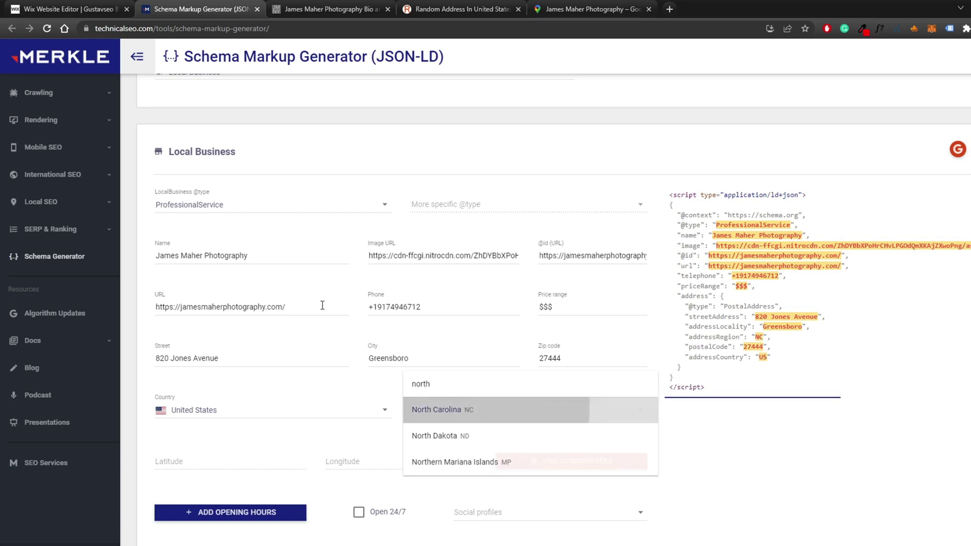
- Compare the business Name in the markup with the name shown on the Google Maps listing
{"action": "left_click_drag", "start_coordinate": [159, 256], "coordinate": [256, 256]}
{"action": "left_click", "coordinate": [275, 257]}
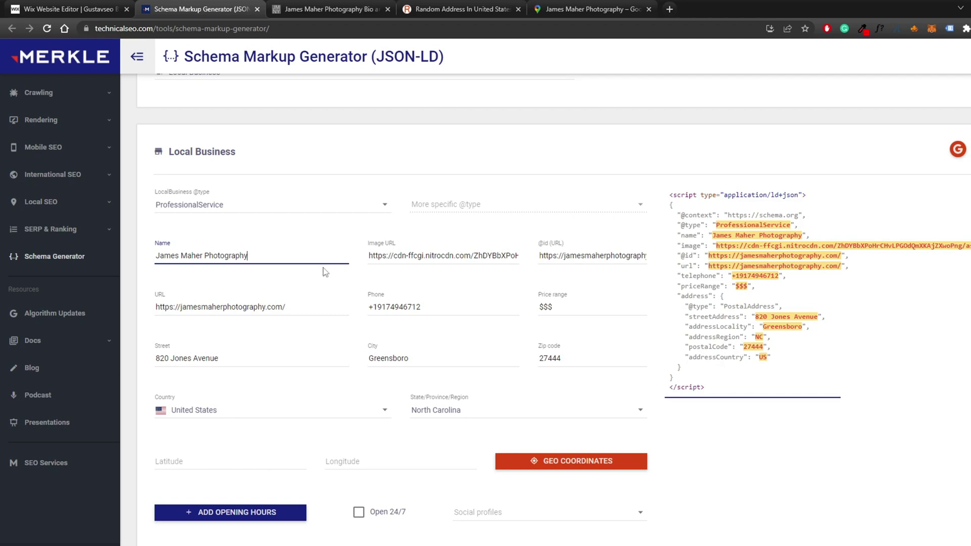
{"action": "left_click", "coordinate": [562, 7]}
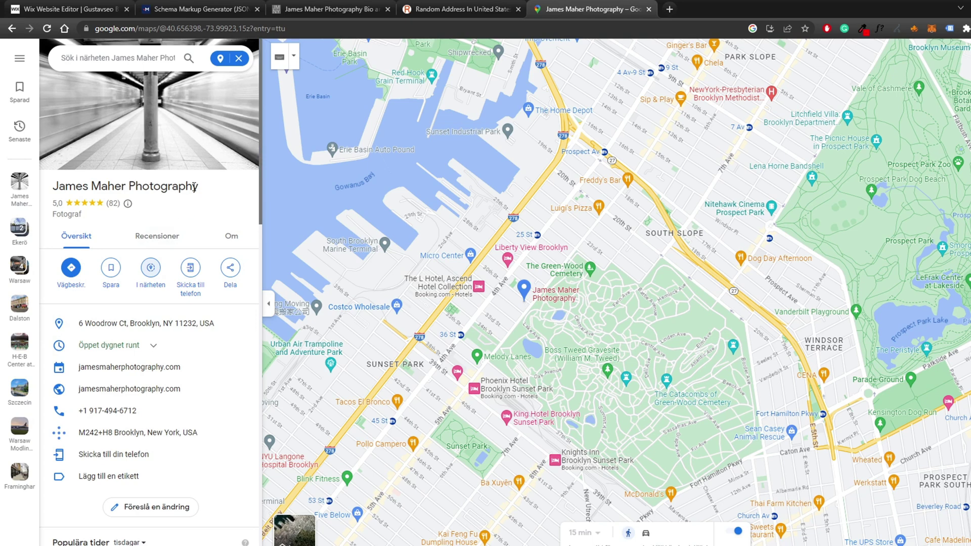
{"action": "left_click", "coordinate": [241, 7]}
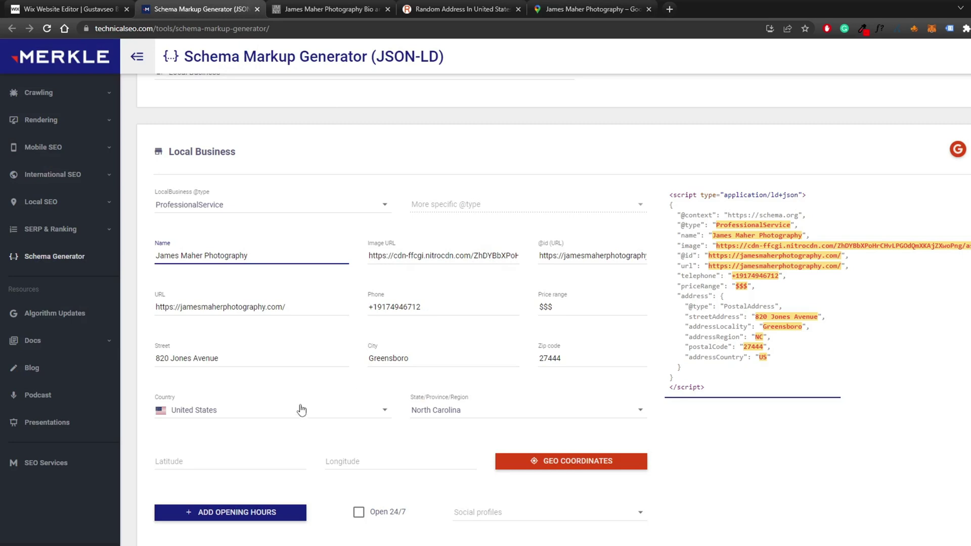
- Generate the markup's latitude and longitude from the entered address
{"action": "scroll", "coordinate": [257, 416], "scroll_direction": "down", "scroll_amount": 1}
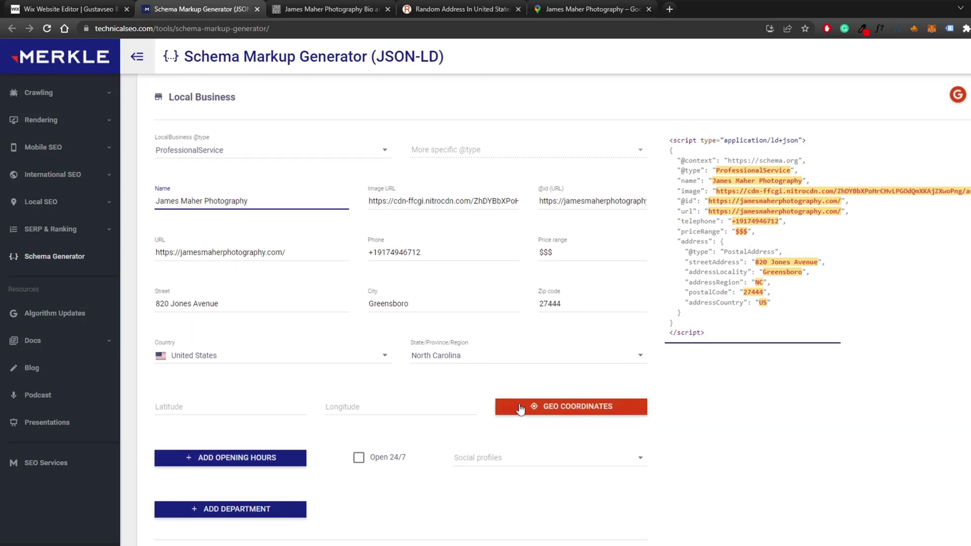
{"action": "left_click", "coordinate": [542, 411]}
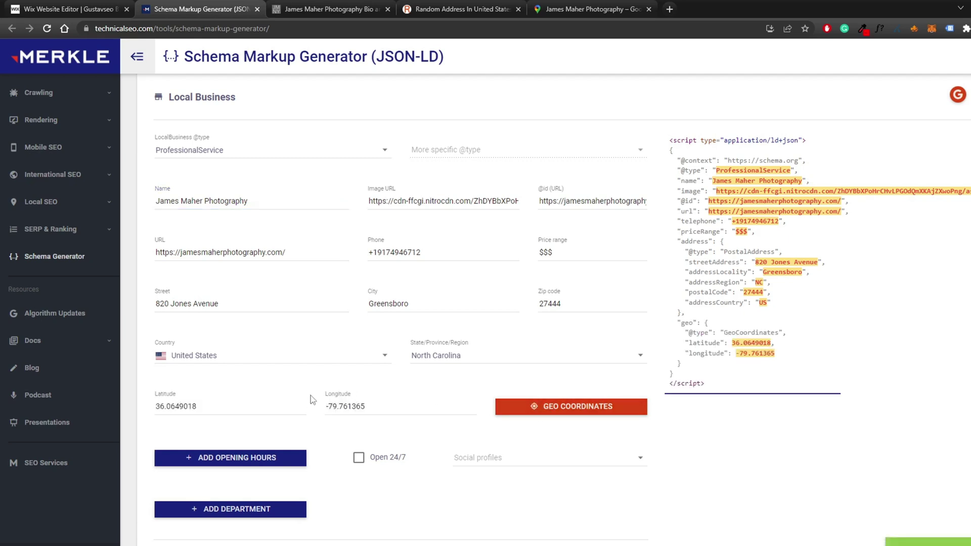
{"action": "scroll", "coordinate": [368, 385], "scroll_direction": "down", "scroll_amount": 2}
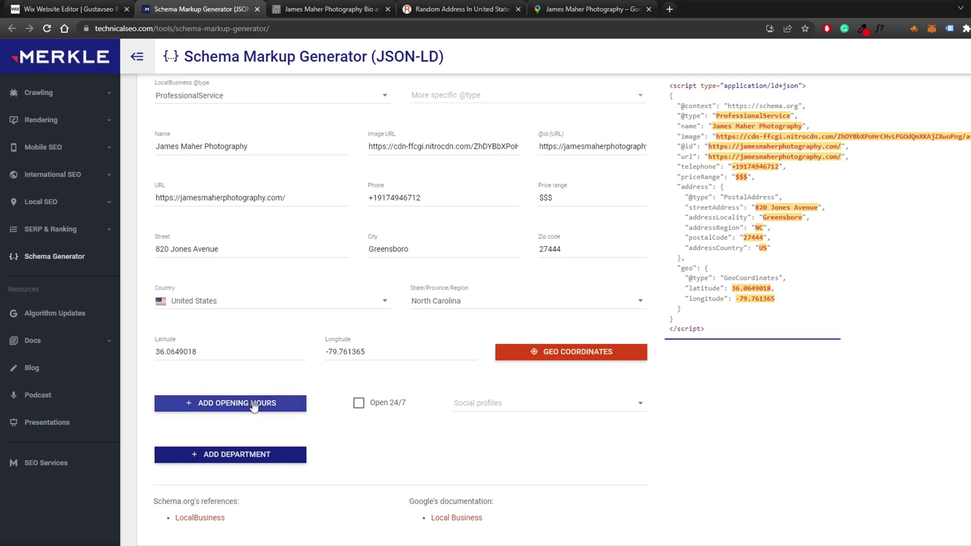
{"action": "left_click", "coordinate": [234, 404]}
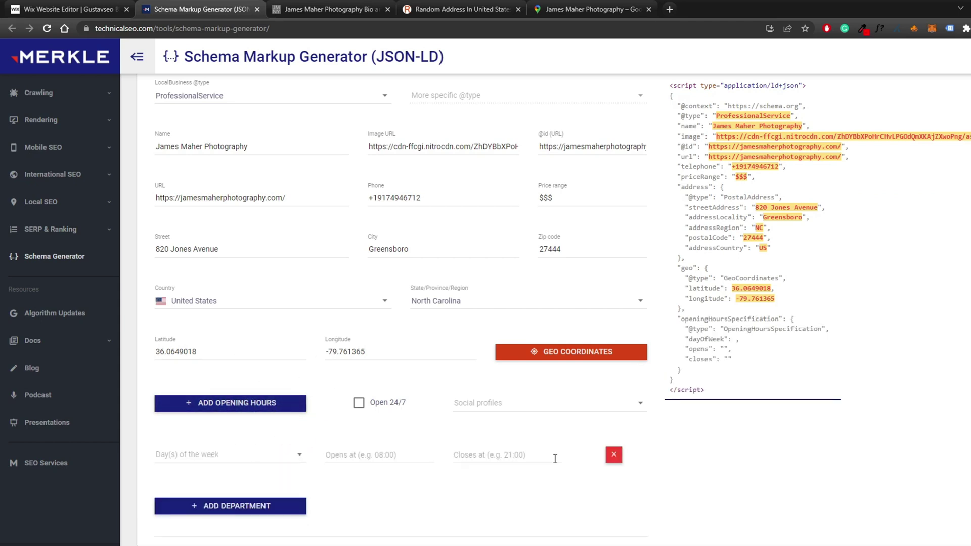
{"action": "left_click", "coordinate": [613, 455]}
- Check the business hours on the Google Maps listing and mark the business as Open 24/7 in the markup
{"action": "left_click", "coordinate": [590, 9]}
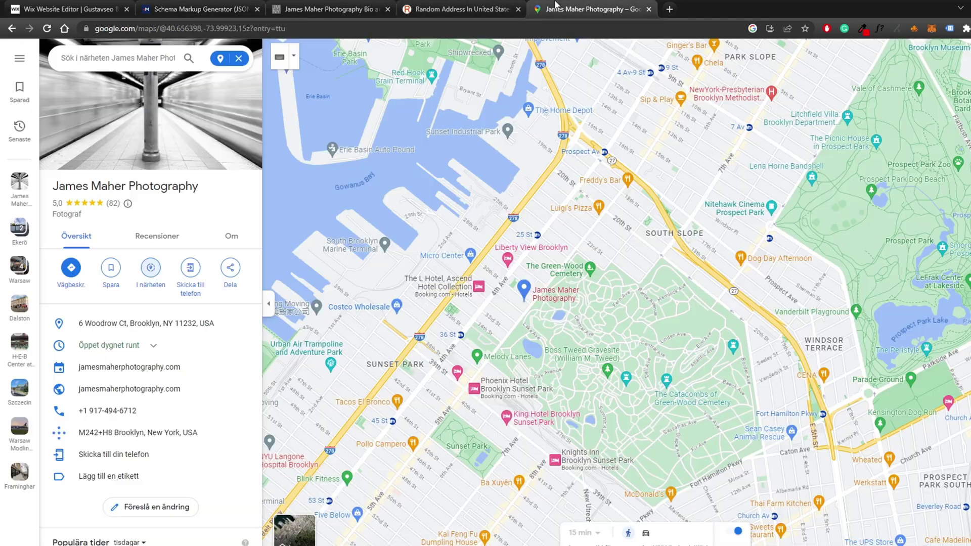
{"action": "left_click", "coordinate": [203, 9]}
{"action": "left_click", "coordinate": [372, 404]}
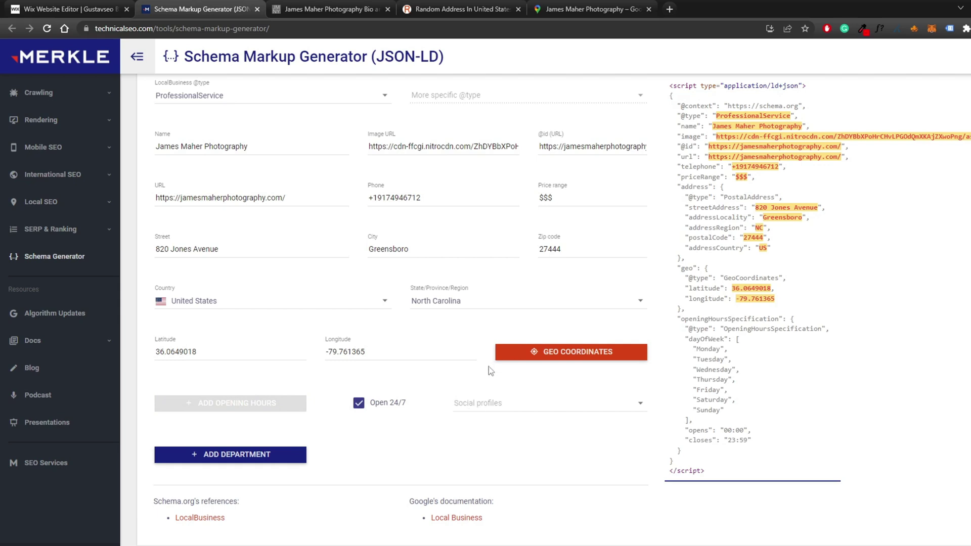
- Look through the available social profiles for the markup and select Instagram
{"action": "left_click", "coordinate": [474, 415]}
{"action": "scroll", "coordinate": [481, 453], "scroll_direction": "down", "scroll_amount": 5}
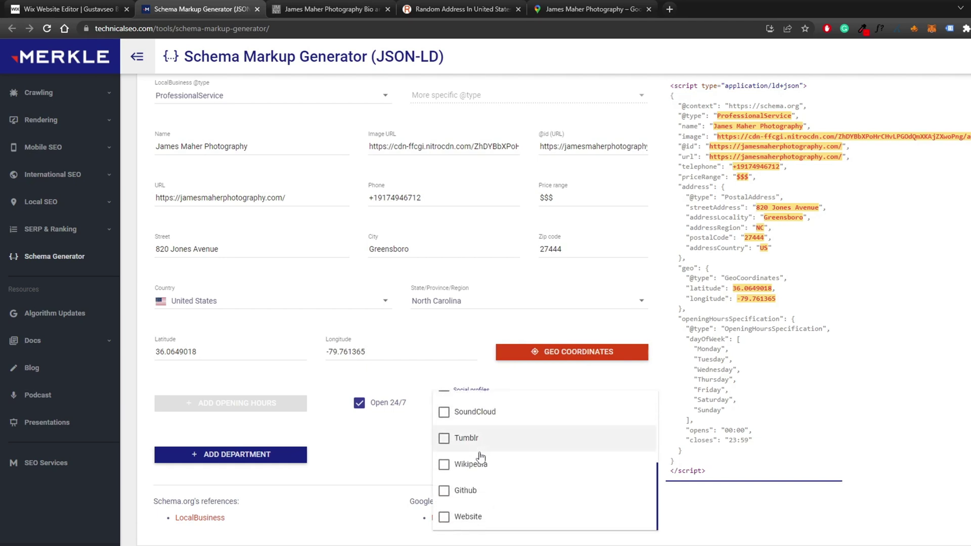
{"action": "scroll", "coordinate": [497, 453], "scroll_direction": "up", "scroll_amount": 2}
{"action": "scroll", "coordinate": [496, 506], "scroll_direction": "down", "scroll_amount": 2}
{"action": "scroll", "coordinate": [520, 447], "scroll_direction": "up", "scroll_amount": 5}
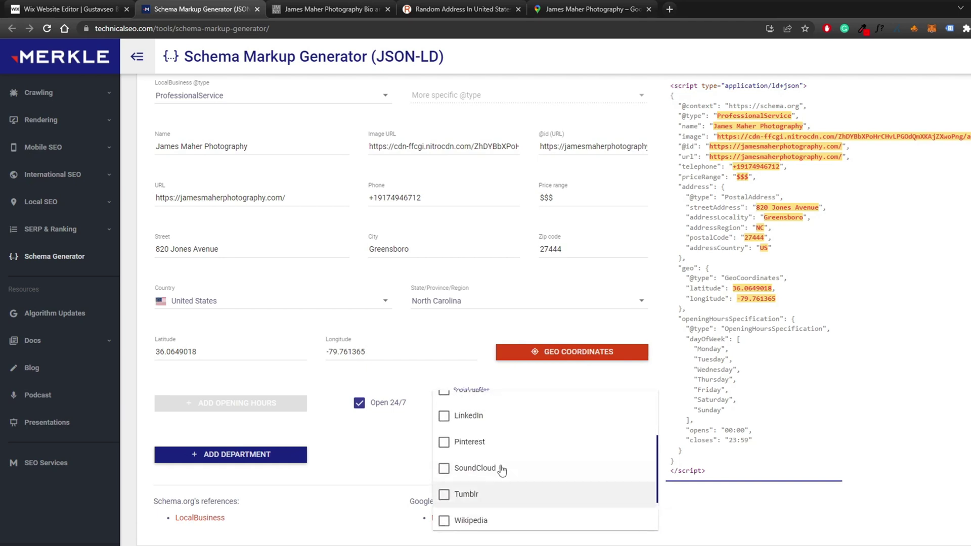
{"action": "scroll", "coordinate": [482, 488], "scroll_direction": "down", "scroll_amount": 3}
{"action": "scroll", "coordinate": [505, 481], "scroll_direction": "up", "scroll_amount": 3}
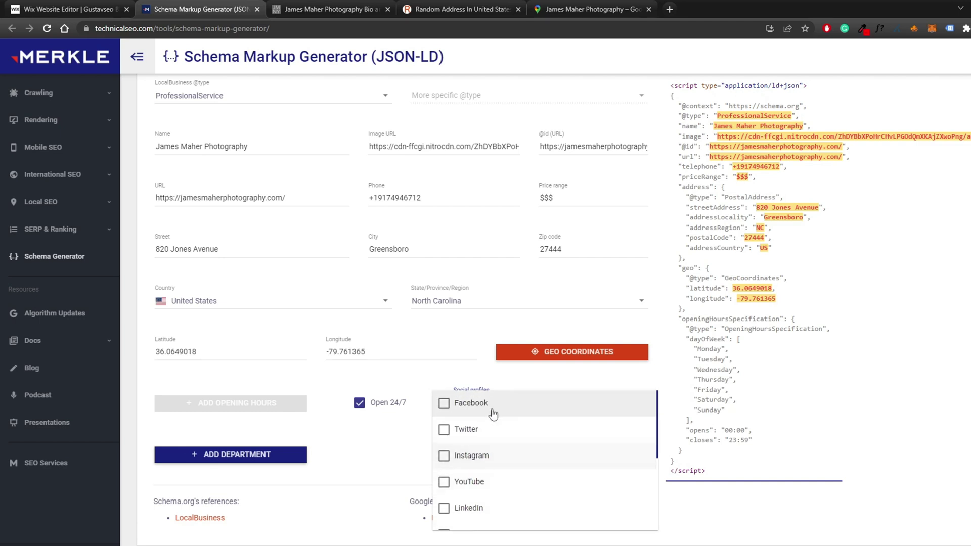
{"action": "scroll", "coordinate": [499, 469], "scroll_direction": "down", "scroll_amount": 1}
{"action": "scroll", "coordinate": [493, 458], "scroll_direction": "up", "scroll_amount": 1}
{"action": "left_click", "coordinate": [470, 456]}
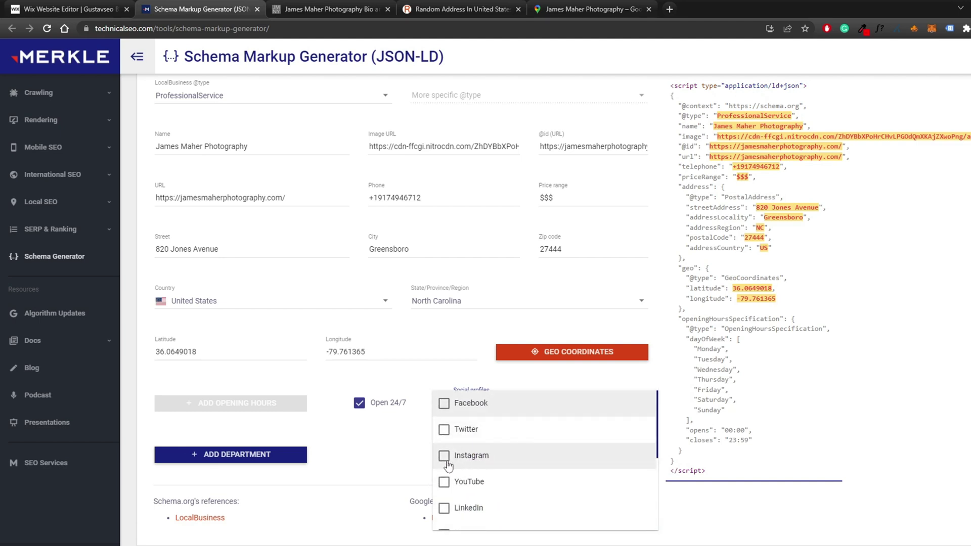
{"action": "left_click", "coordinate": [329, 9]}
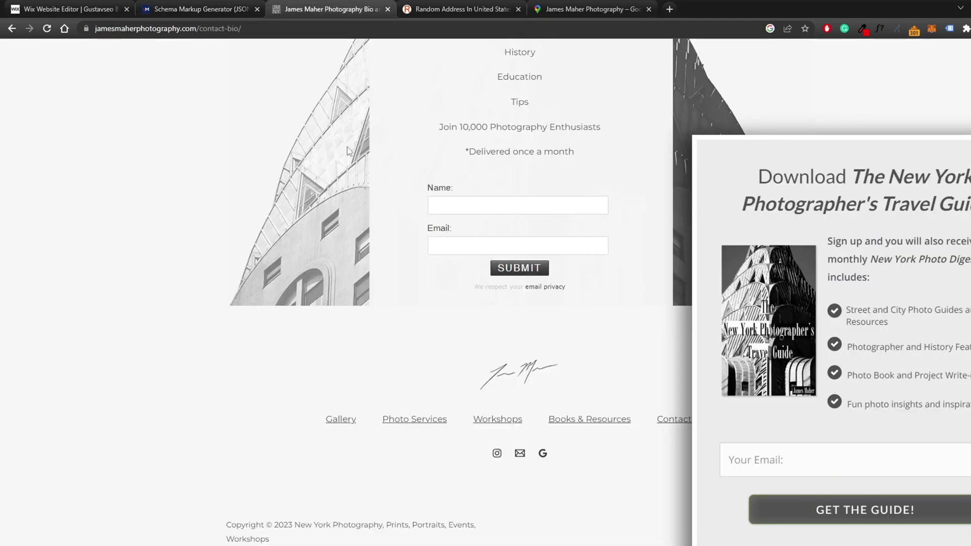
{"action": "right_click", "coordinate": [497, 454]}
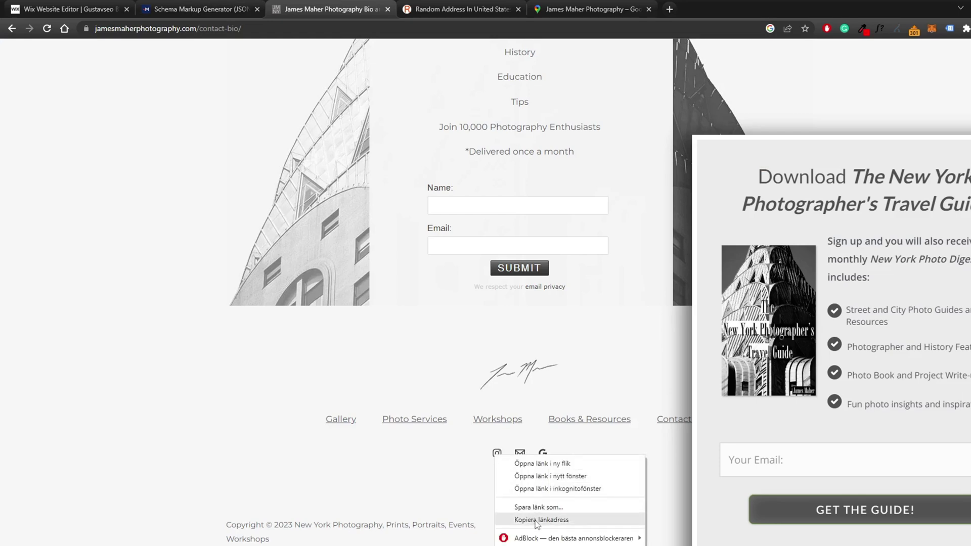
{"action": "left_click", "coordinate": [532, 519]}
{"action": "left_click", "coordinate": [228, 8]}
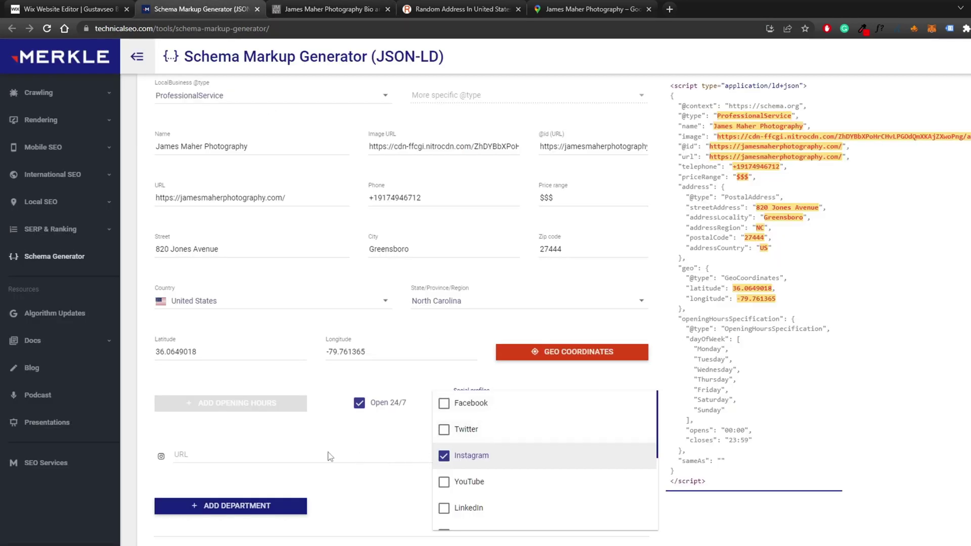
{"action": "left_click", "coordinate": [362, 455]}
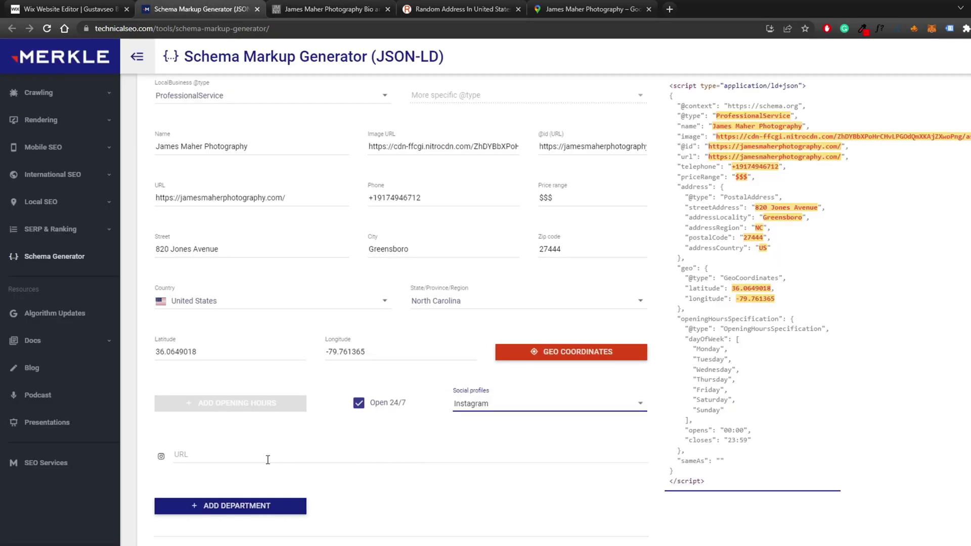
{"action": "left_click", "coordinate": [251, 459]}
{"action": "key", "text": "ctrl+v"}
{"action": "left_click", "coordinate": [310, 444]}
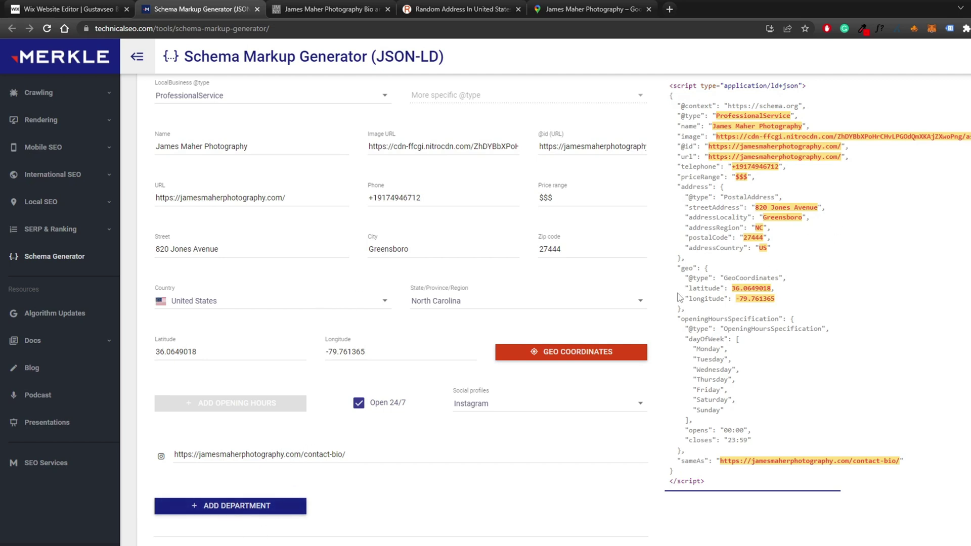
- Review the generated JSON-LD script from end to start and copy the complete markup to the clipboard
{"action": "left_click_drag", "start_coordinate": [774, 138], "coordinate": [773, 373]}
{"action": "left_click", "coordinate": [808, 237]}
{"action": "left_click_drag", "start_coordinate": [921, 461], "coordinate": [740, 198]}
{"action": "scroll", "coordinate": [753, 198], "scroll_direction": "up", "scroll_amount": 2}
{"action": "left_click", "coordinate": [769, 195]}
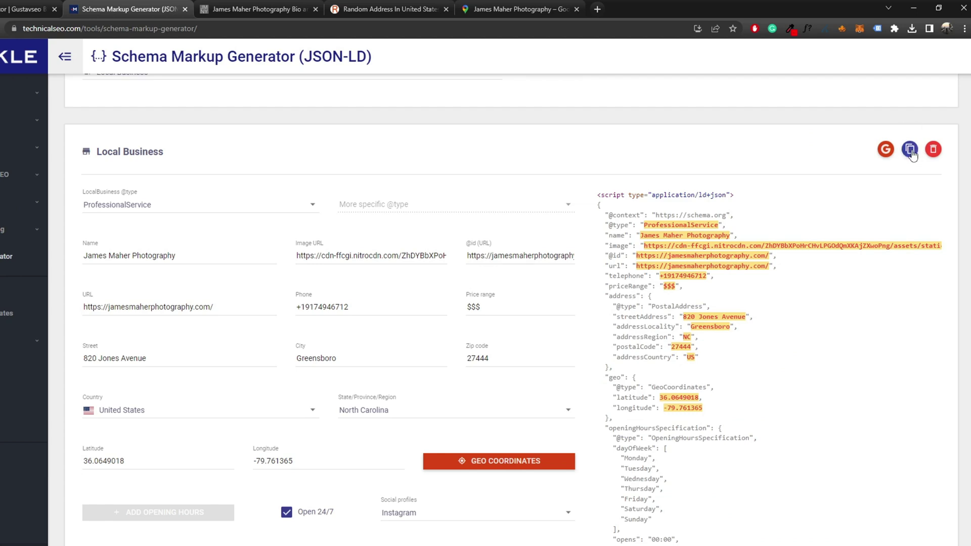
{"action": "left_click", "coordinate": [910, 150]}
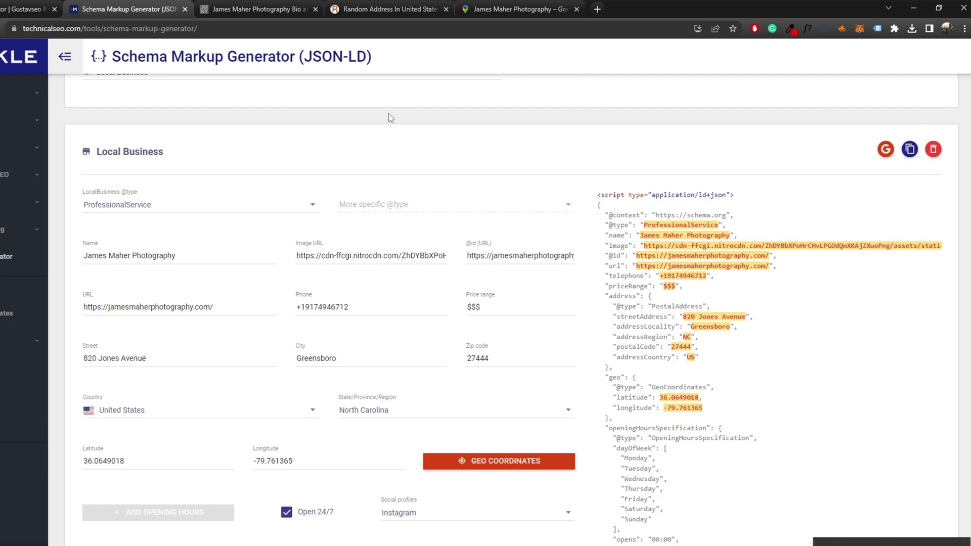
- Switch to the Wix editor and paste the copied JSON-LD script as the code of the HOME page's new markup
{"action": "left_click", "coordinate": [23, 6]}
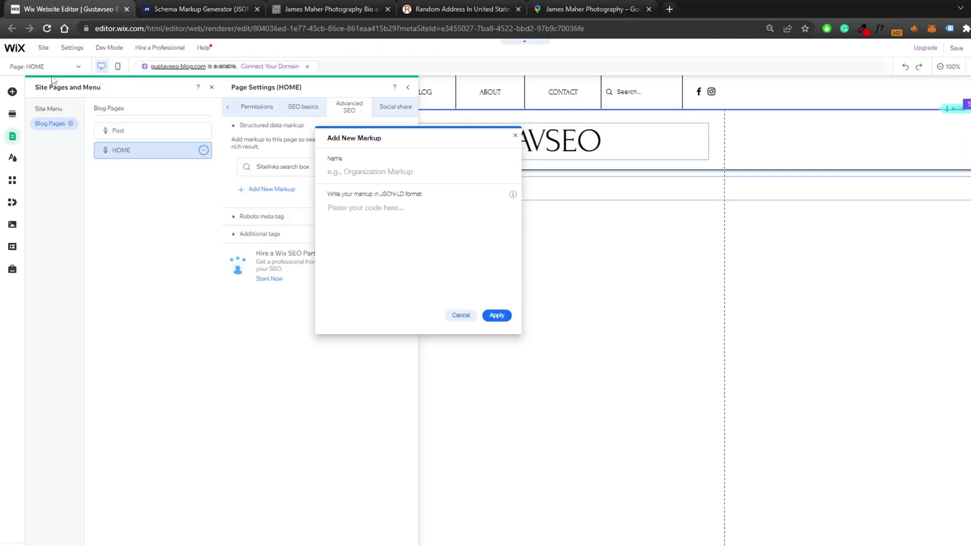
{"action": "left_click", "coordinate": [362, 216]}
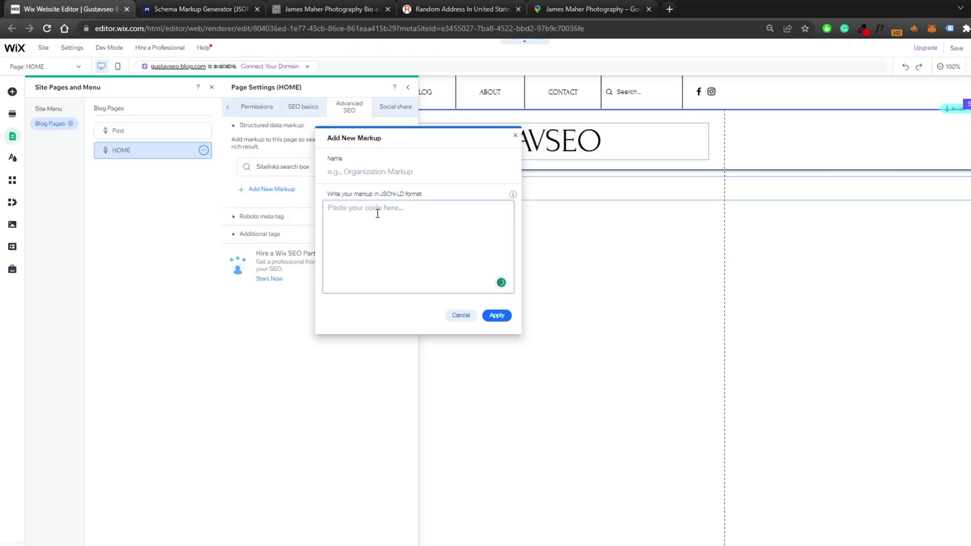
{"action": "key", "text": "ctrl+v"}
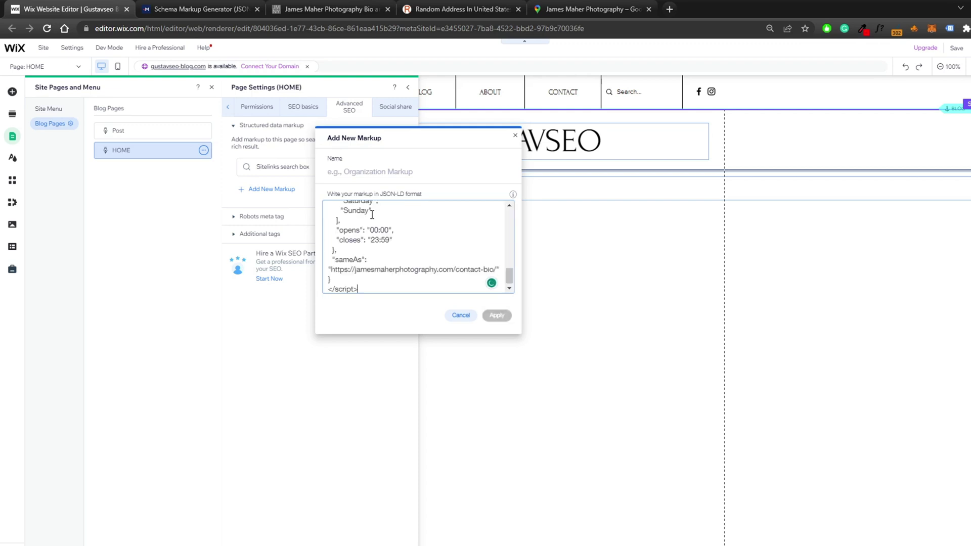
- Name the new markup PROFESSIONALsERVICE and apply it to the HOME page's structured data
{"action": "left_click", "coordinate": [363, 172]}
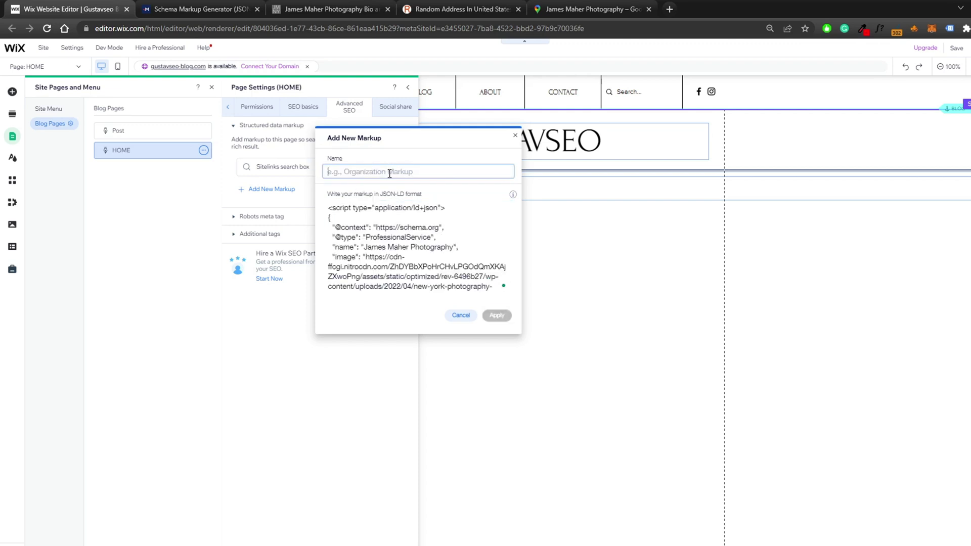
{"action": "type", "text": "P"}
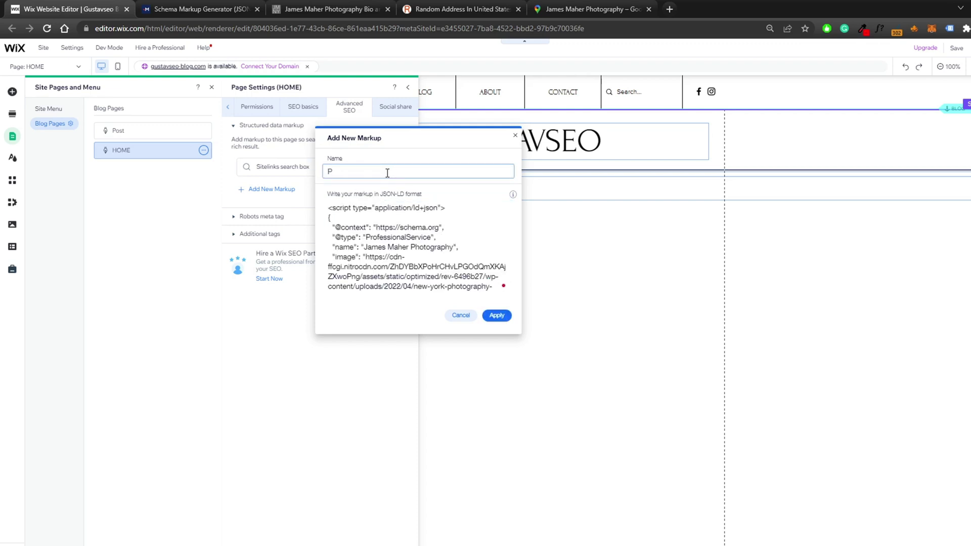
{"action": "type", "text": "R"}
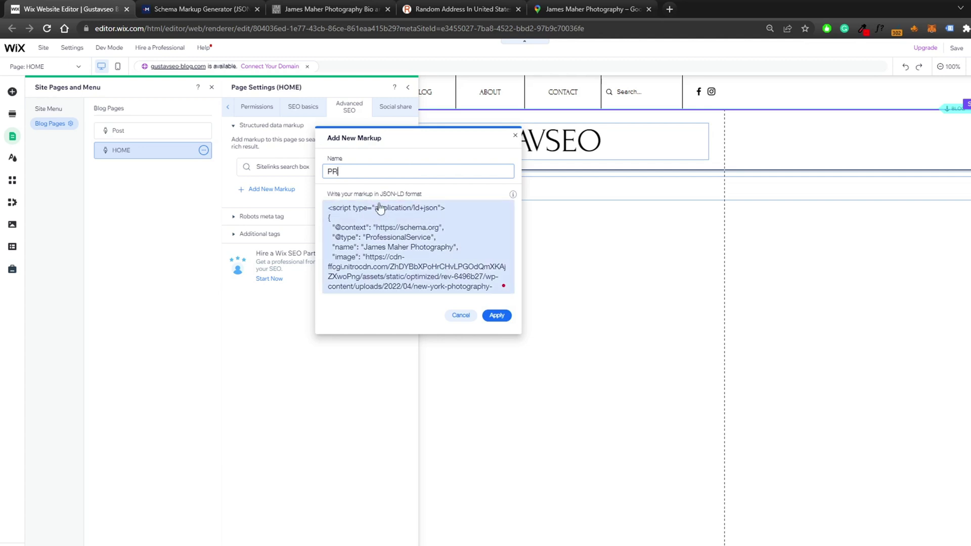
{"action": "type", "text": "OFESSIONALsERVICE"}
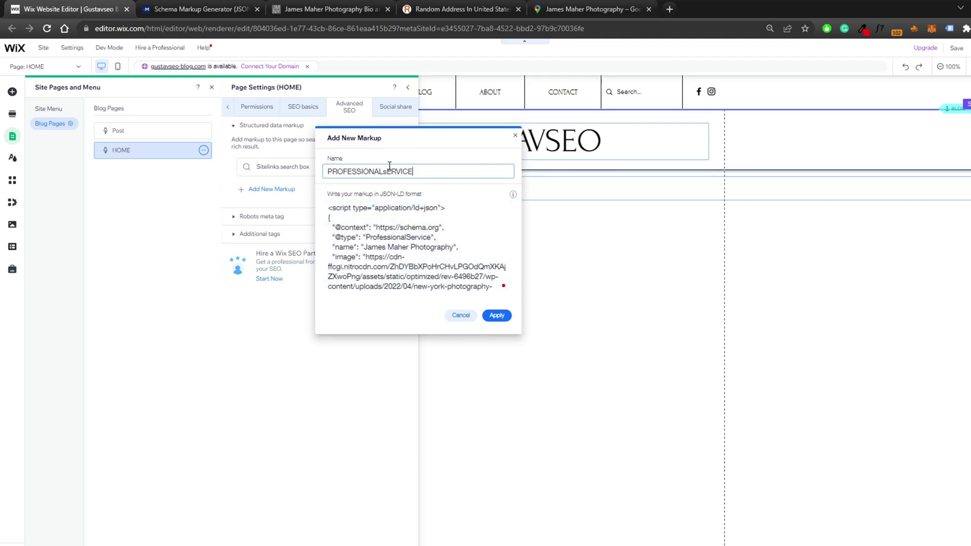
{"action": "left_click", "coordinate": [334, 160]}
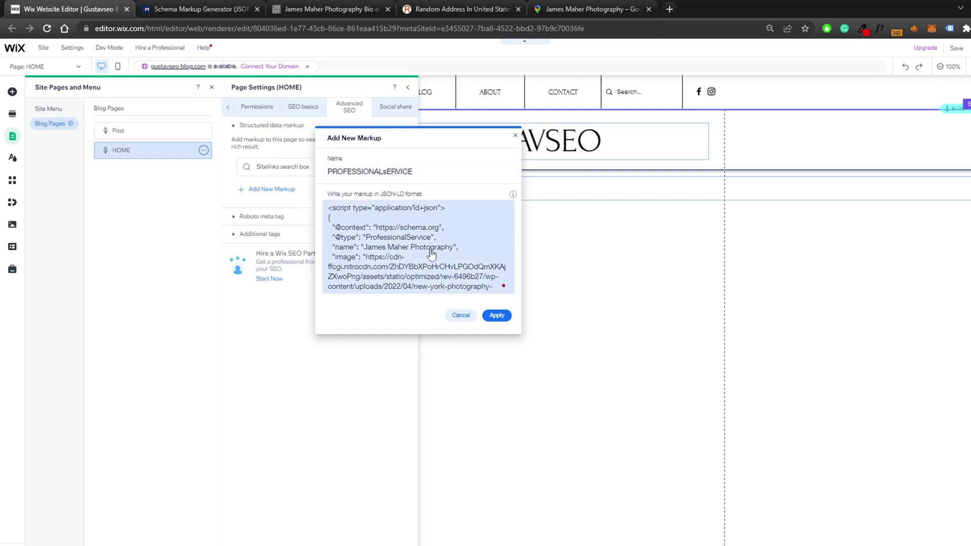
{"action": "left_click", "coordinate": [497, 315]}
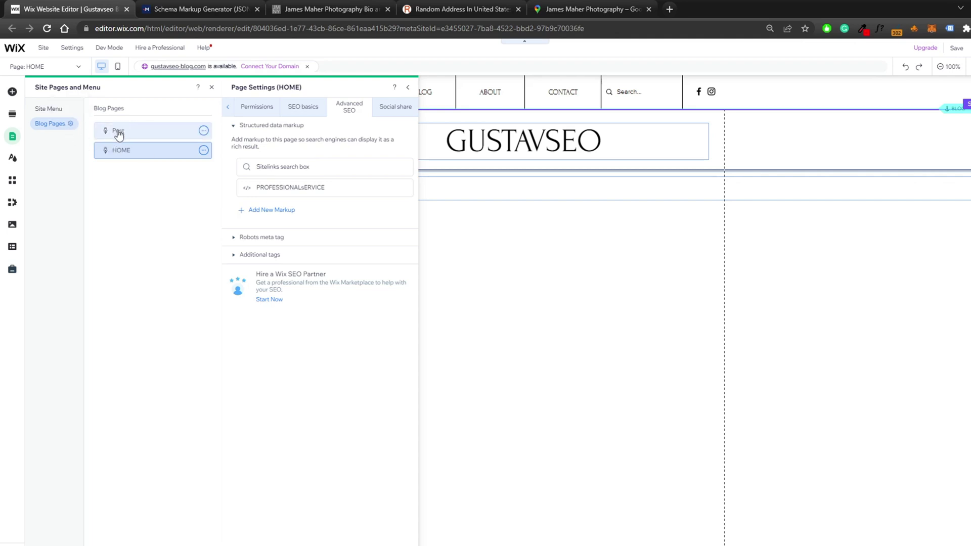
- Check the SEO basics settings of the Post blog page
{"action": "left_click", "coordinate": [204, 130]}
{"action": "left_click", "coordinate": [227, 133]}
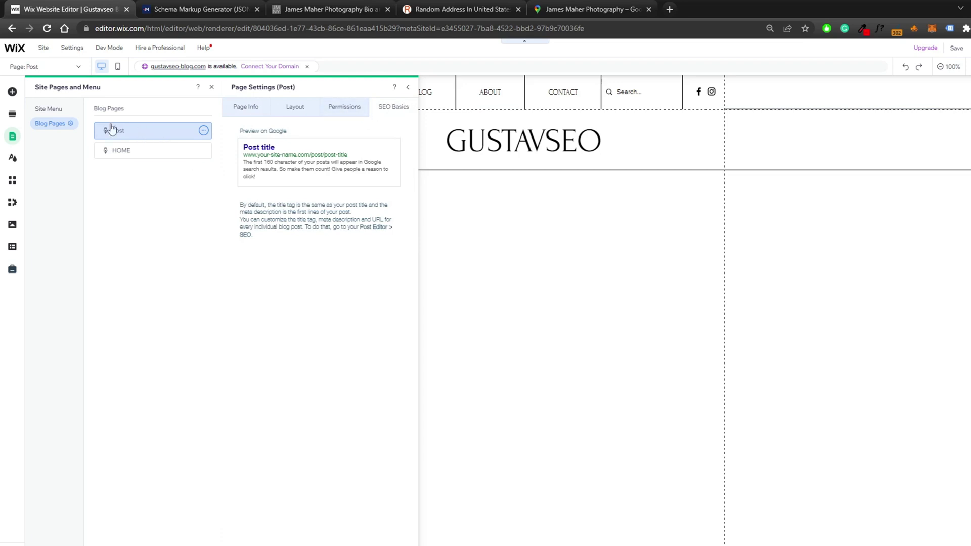
- Open the ABOUT page's structured data markup settings in Advanced SEO, view the blank new markup form and dismiss it
{"action": "left_click", "coordinate": [54, 112]}
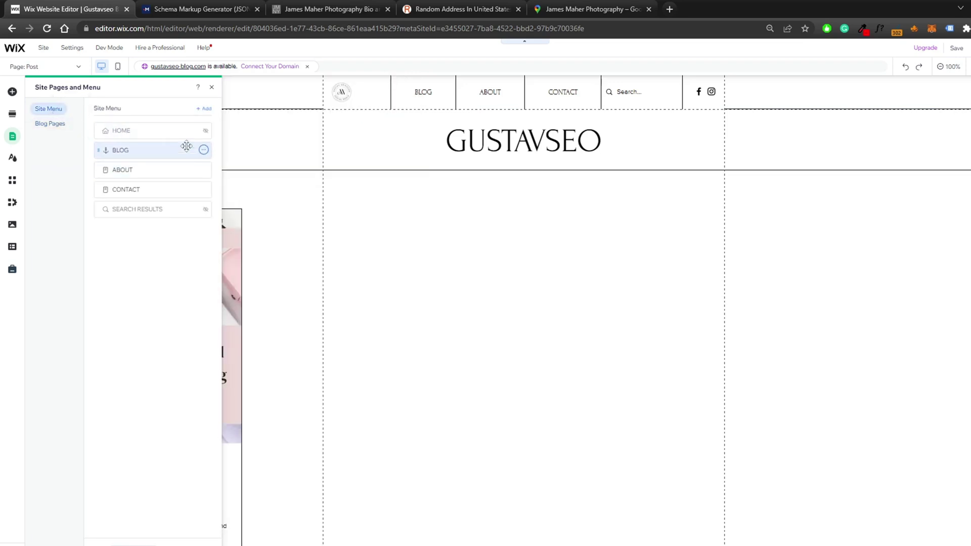
{"action": "left_click", "coordinate": [203, 169]}
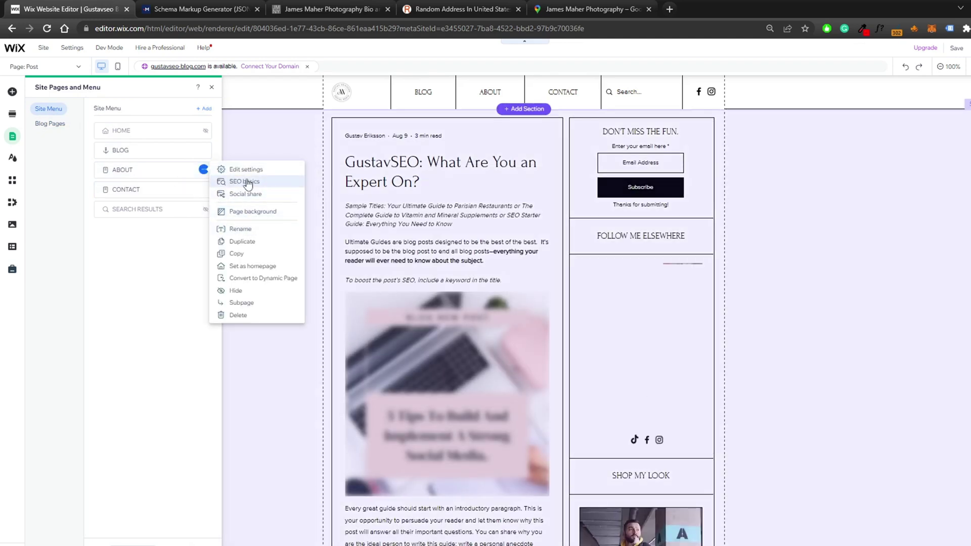
{"action": "left_click", "coordinate": [245, 181]}
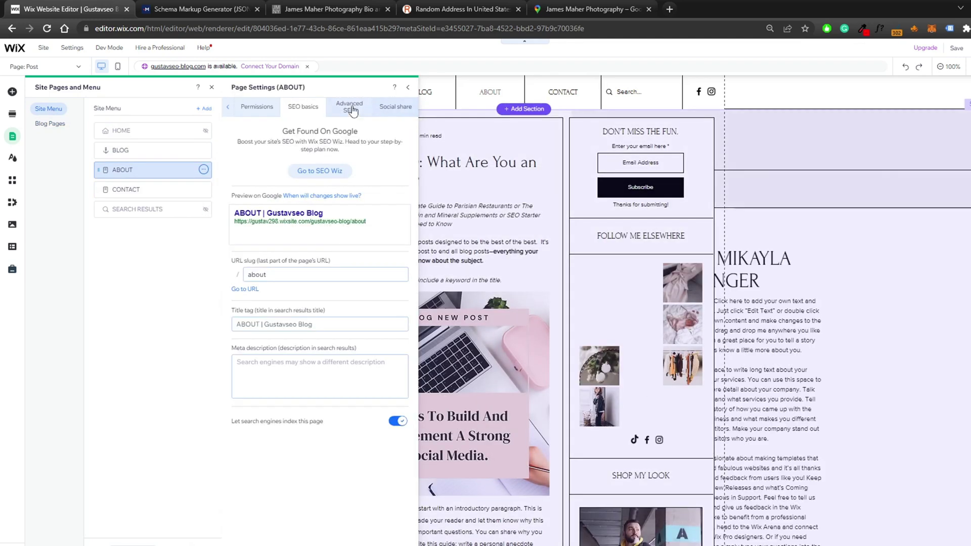
{"action": "left_click", "coordinate": [348, 105]}
{"action": "left_click", "coordinate": [286, 126]}
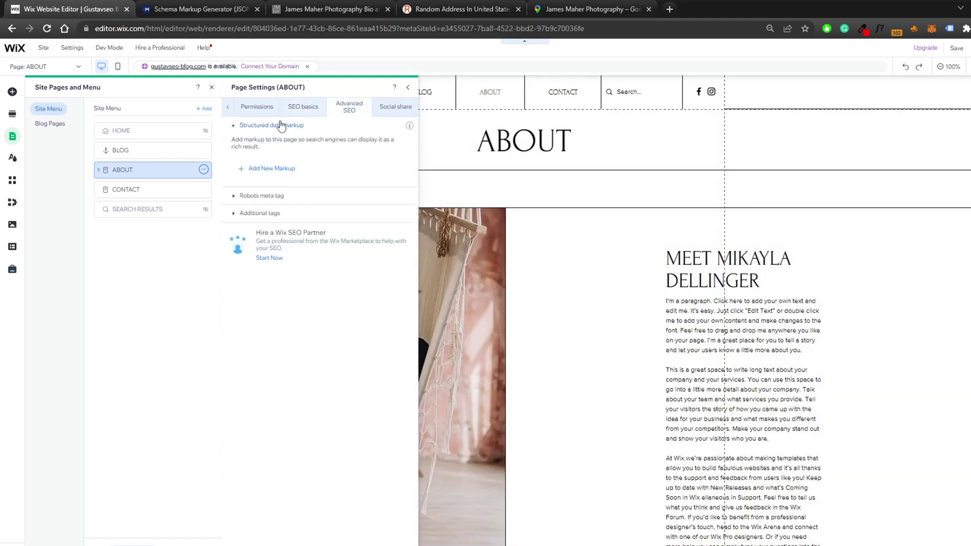
{"action": "left_click", "coordinate": [273, 169]}
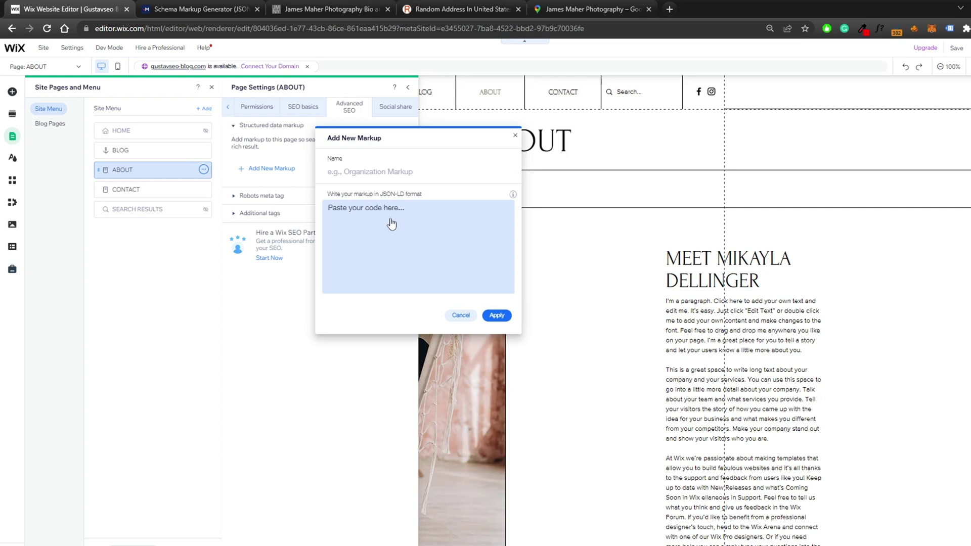
{"action": "left_click", "coordinate": [461, 316]}
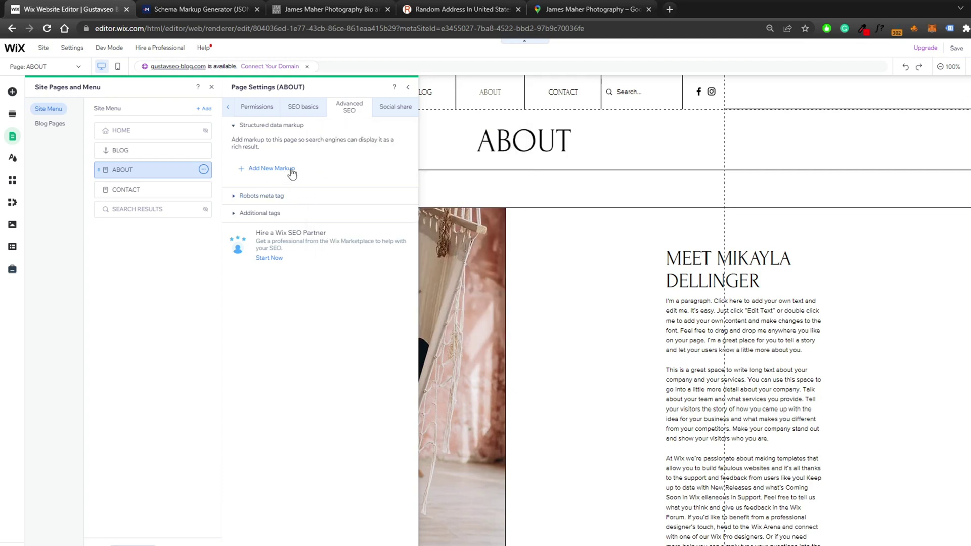